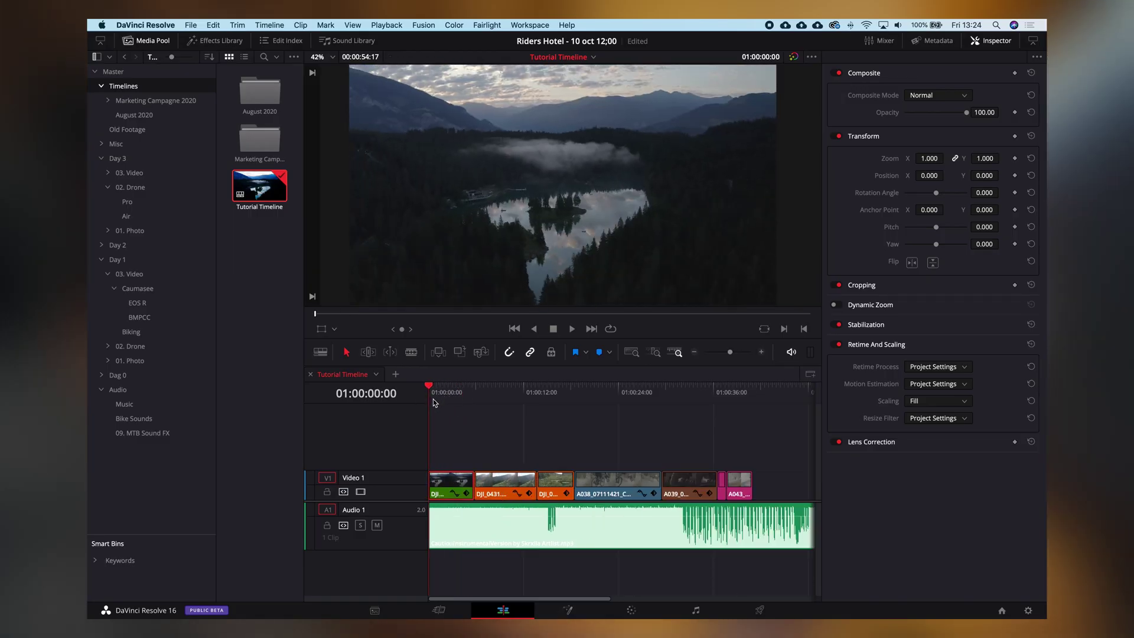
Scrub the playhead to about 01:00:20 on the A038 forest-trail riders clip
{"action": "left_click_drag", "start_coordinate": [431, 396], "coordinate": [587, 400]}
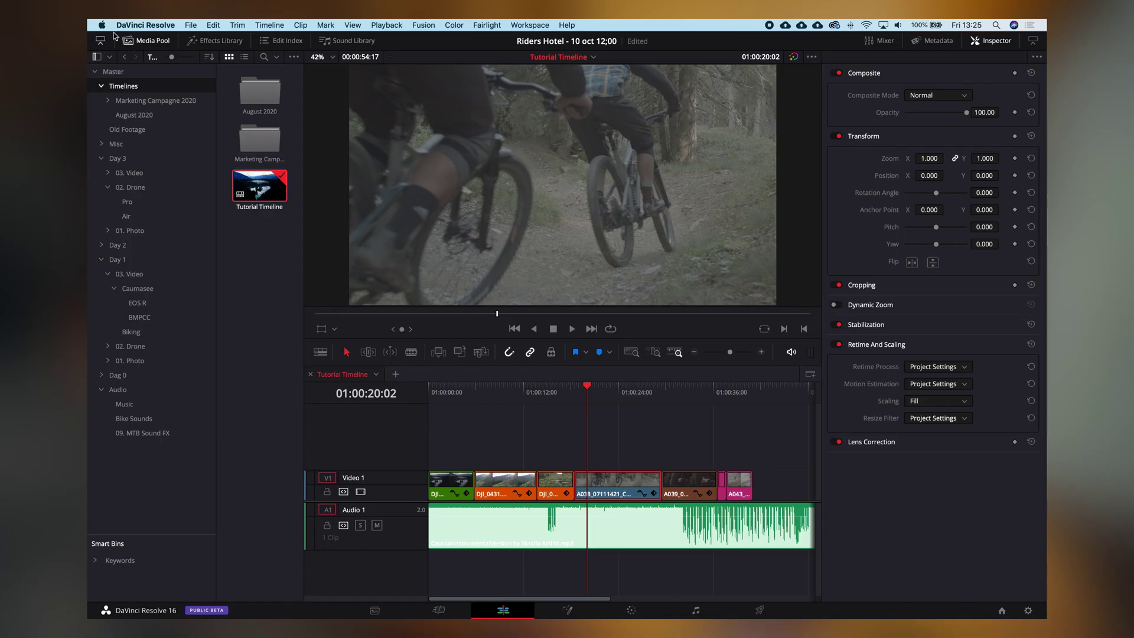
{"action": "left_click", "coordinate": [146, 25]}
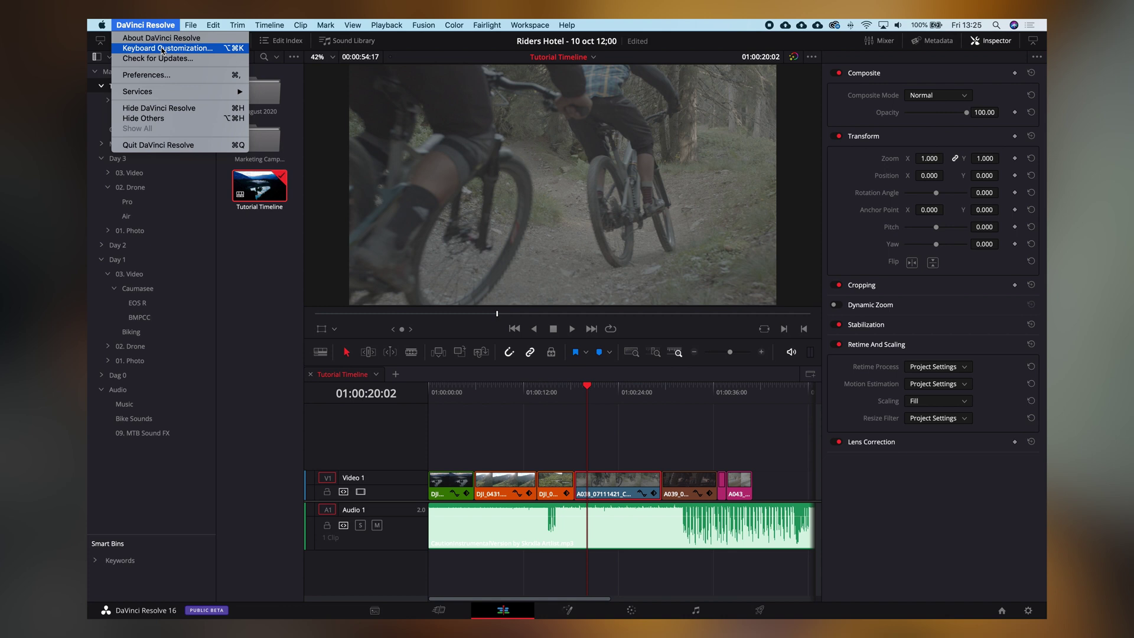
{"action": "left_click", "coordinate": [157, 50]}
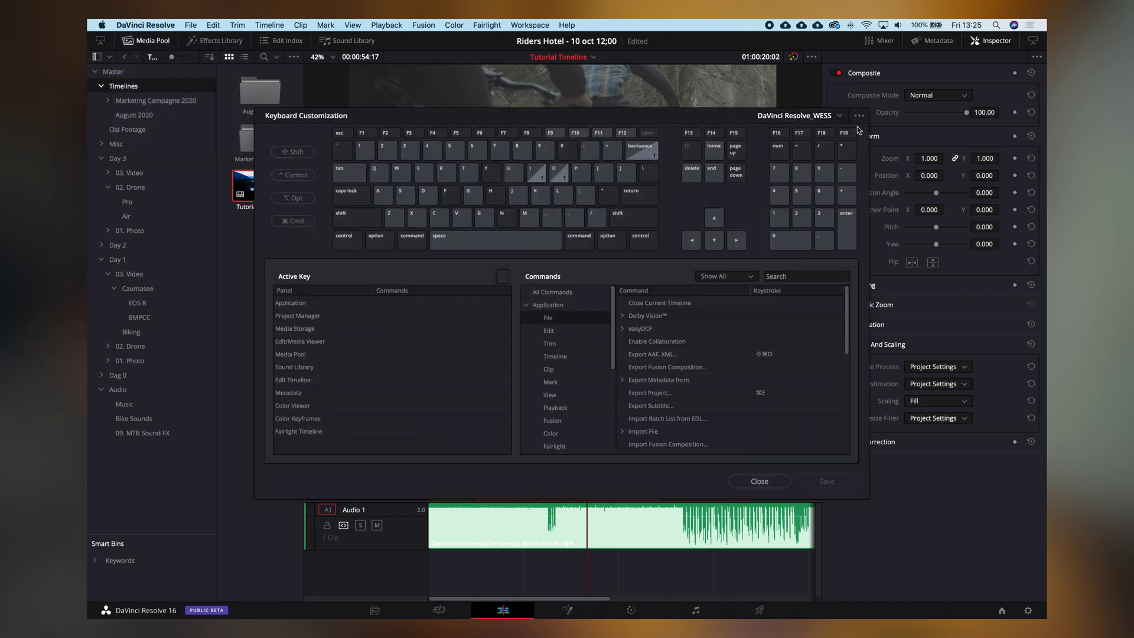
{"action": "left_click", "coordinate": [859, 116]}
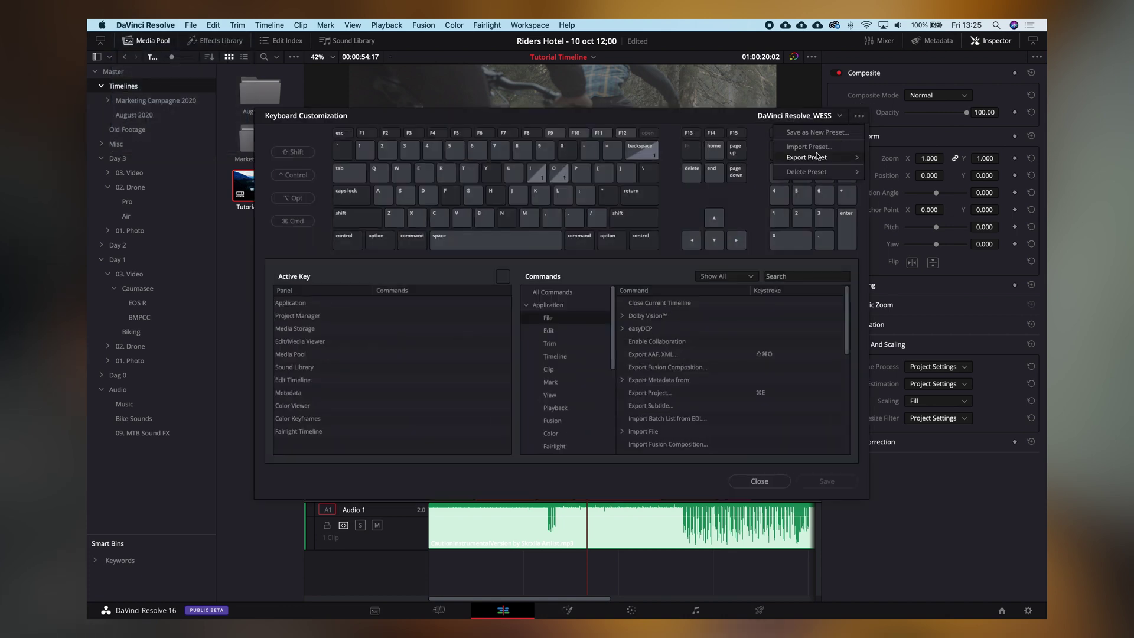
{"action": "left_click", "coordinate": [780, 481]}
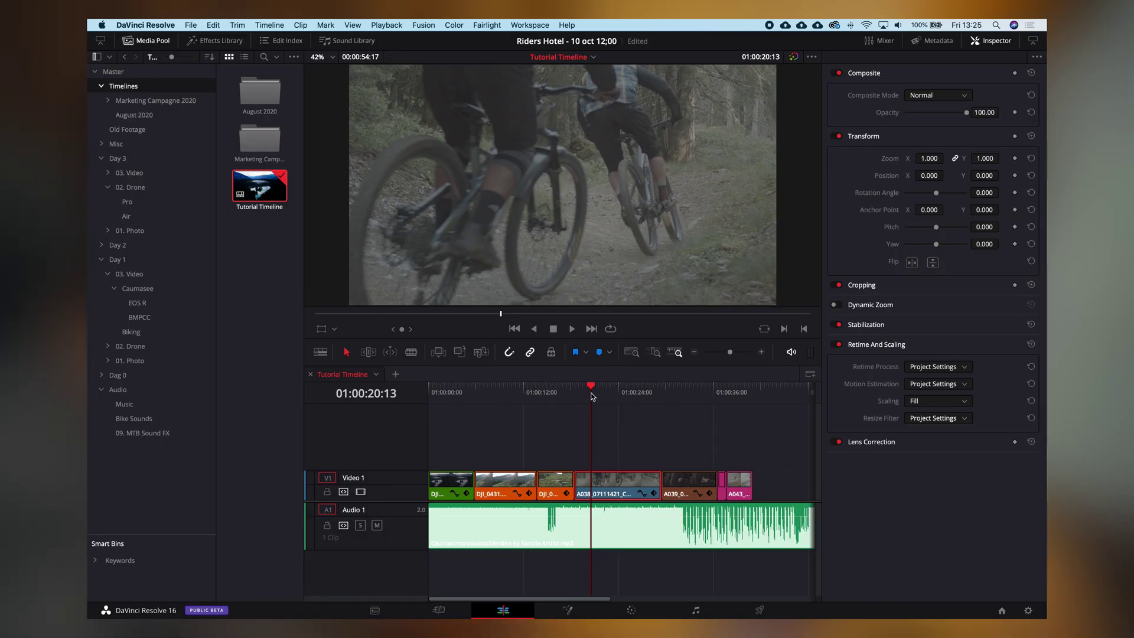
Deselect A038 and zoom the timeline in on the bike clips, scrubbing for a cut point
{"action": "left_click", "coordinate": [600, 443]}
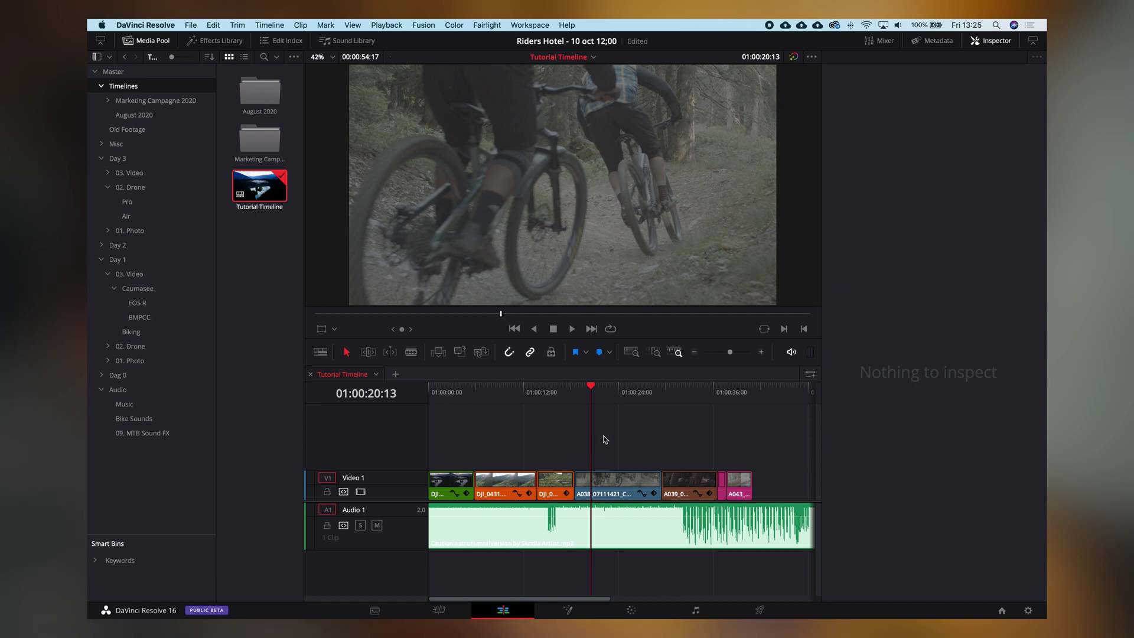
{"action": "key", "text": "super+equal"}
{"action": "left_click", "coordinate": [630, 395]}
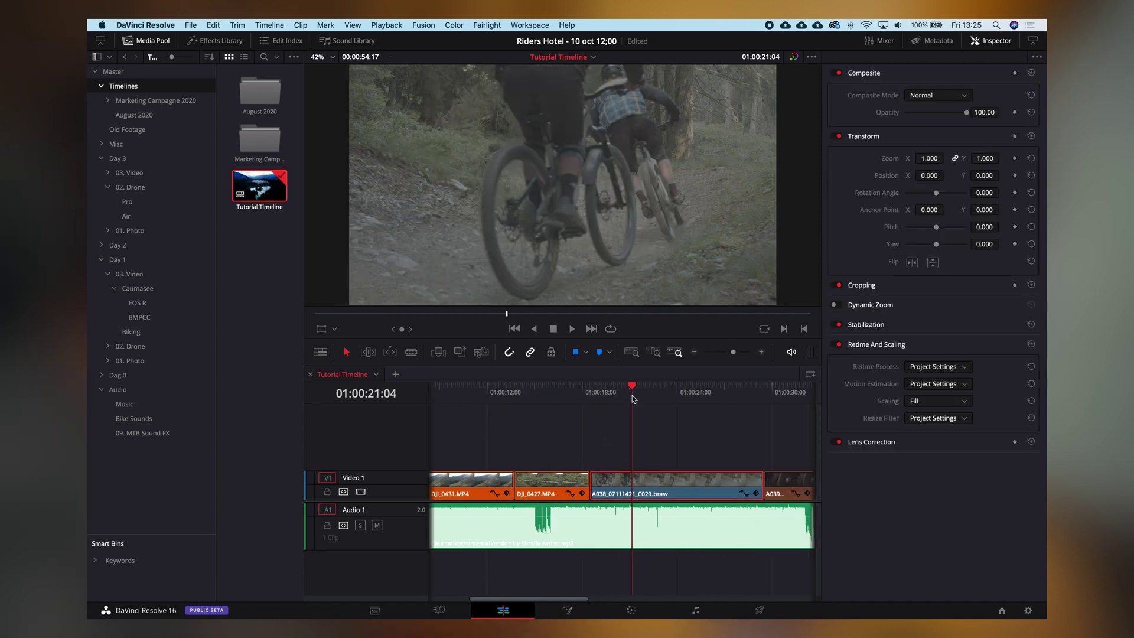
{"action": "left_click", "coordinate": [620, 395]}
{"action": "mouse_move", "coordinate": [620, 394]}
{"action": "left_mouse_down"}
{"action": "mouse_move", "coordinate": [694, 393]}
{"action": "mouse_move", "coordinate": [542, 392]}
{"action": "mouse_move", "coordinate": [631, 395]}
{"action": "left_mouse_up"}
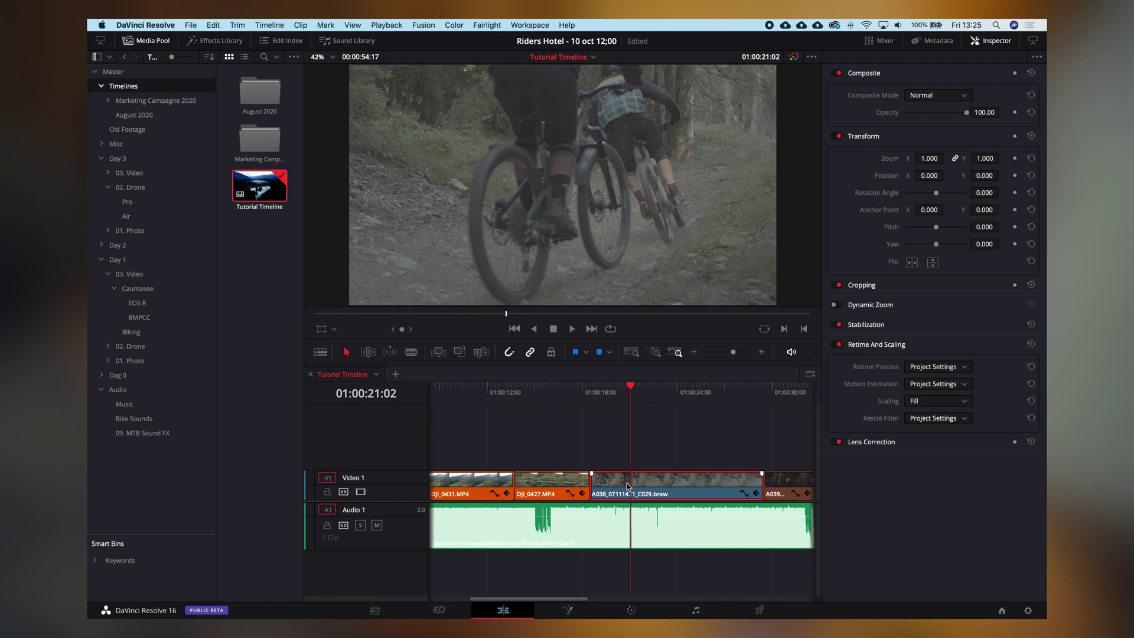
Turn off Timeline > Selection Follows Playhead and scrub the playhead to about 01:00:20:15
{"action": "left_click", "coordinate": [265, 26]}
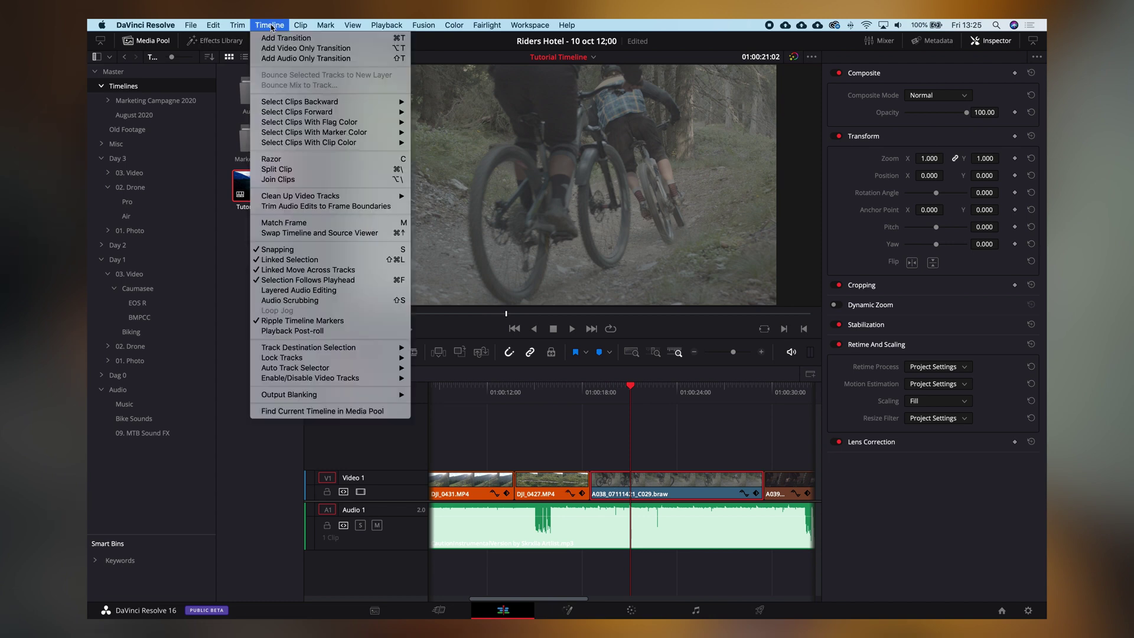
{"action": "left_click", "coordinate": [334, 281]}
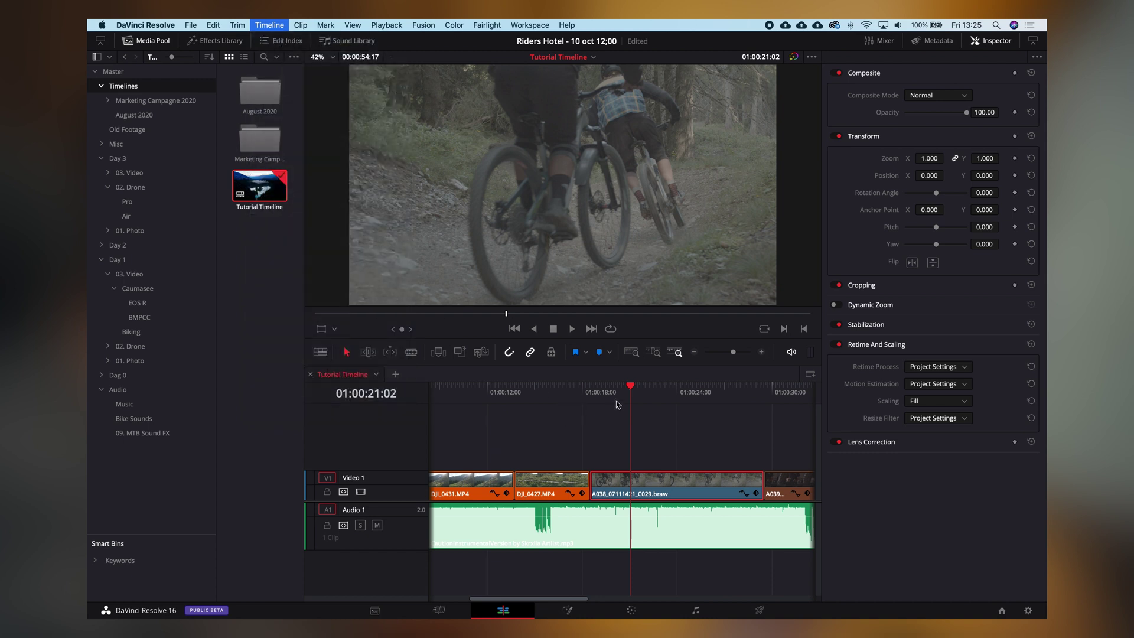
{"action": "left_click_drag", "start_coordinate": [571, 393], "coordinate": [643, 391]}
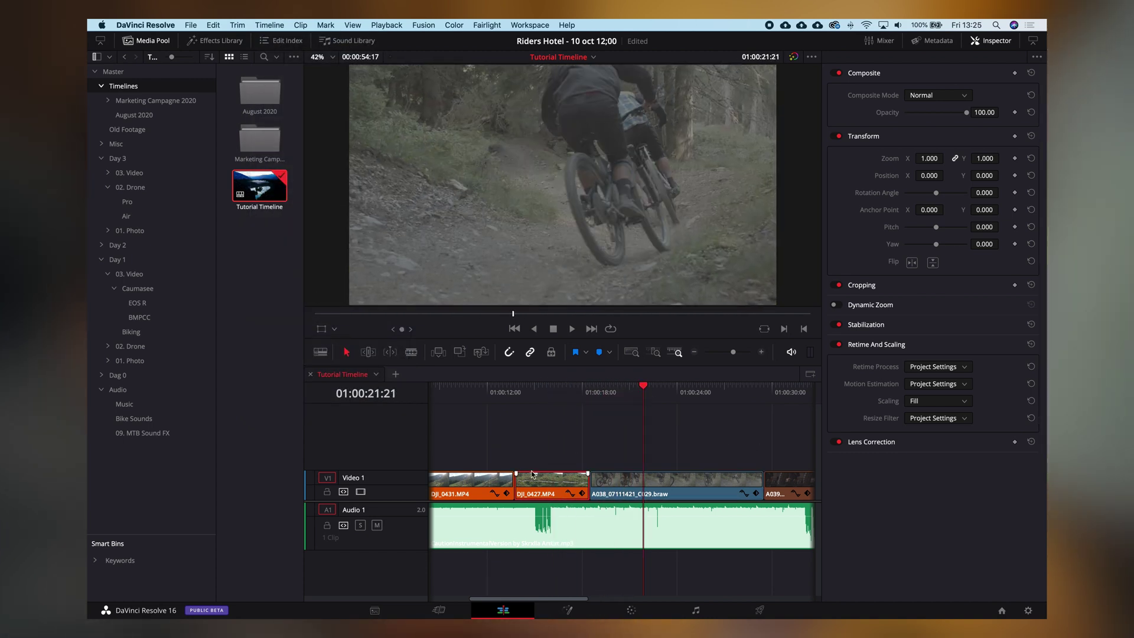
Split A038 at the chosen playhead point and delete the short opening piece
{"action": "left_click", "coordinate": [609, 414]}
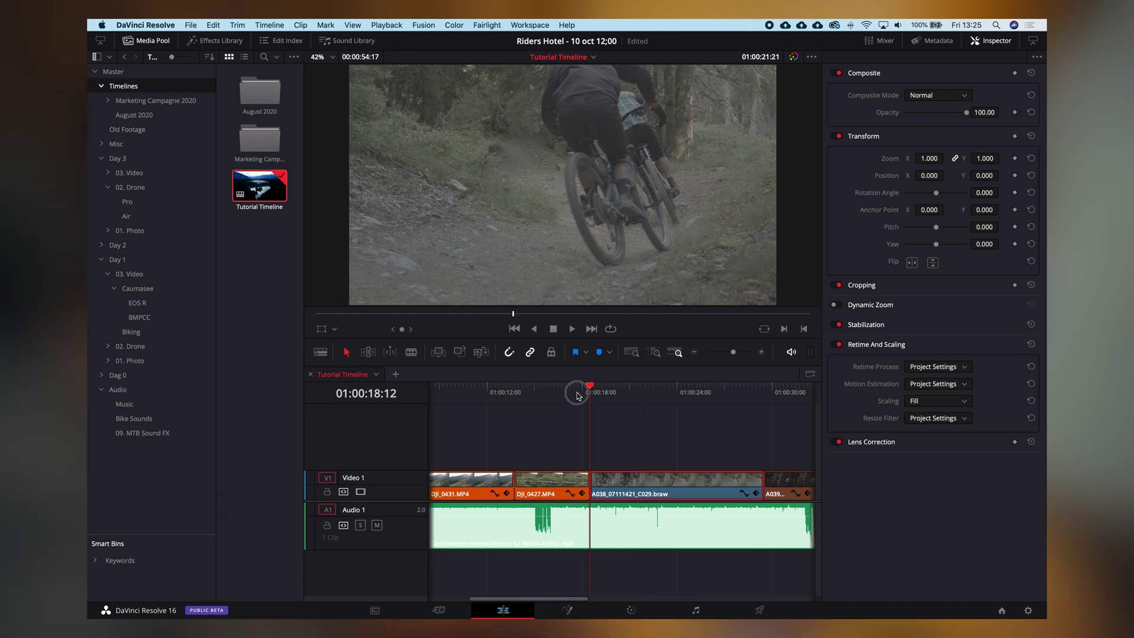
{"action": "left_click_drag", "start_coordinate": [577, 396], "coordinate": [623, 396]}
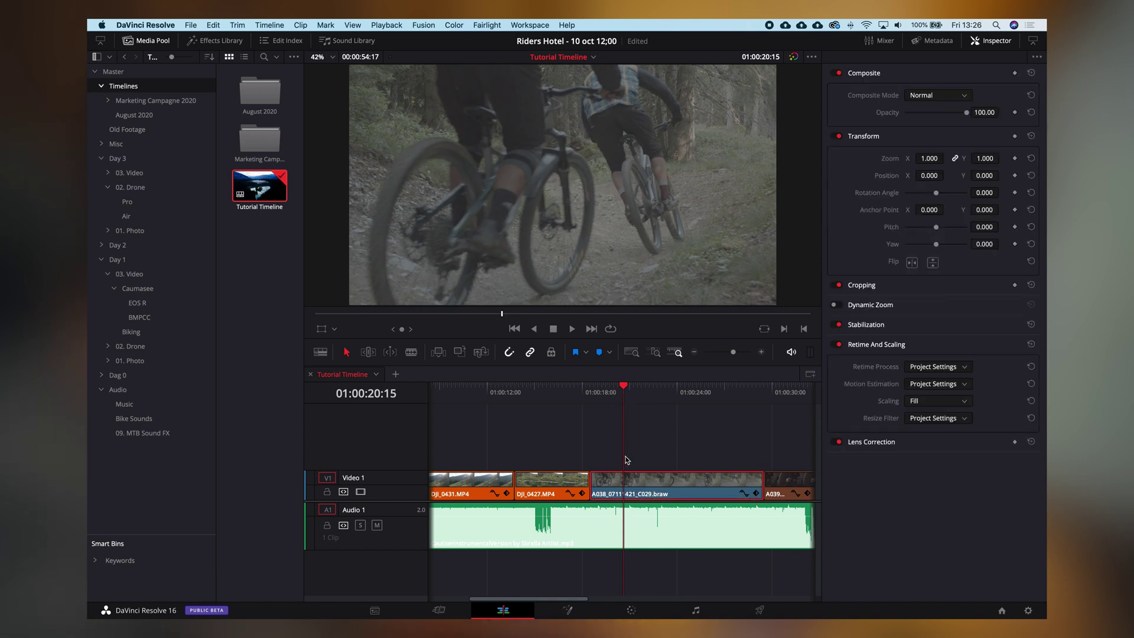
{"action": "key", "text": "super+b"}
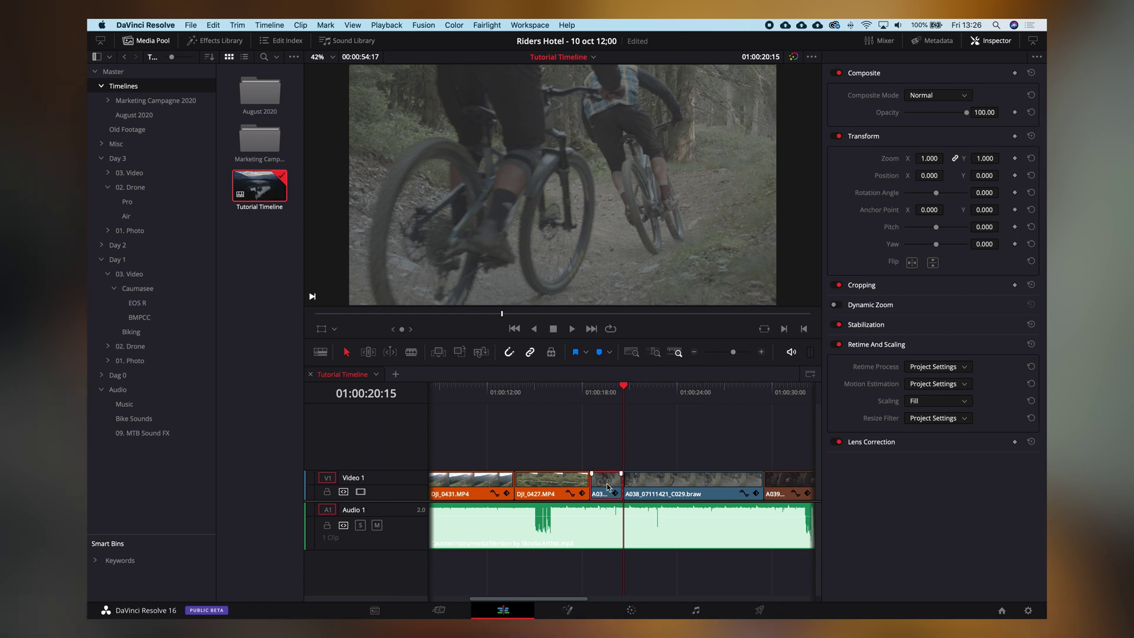
{"action": "key", "text": "Delete"}
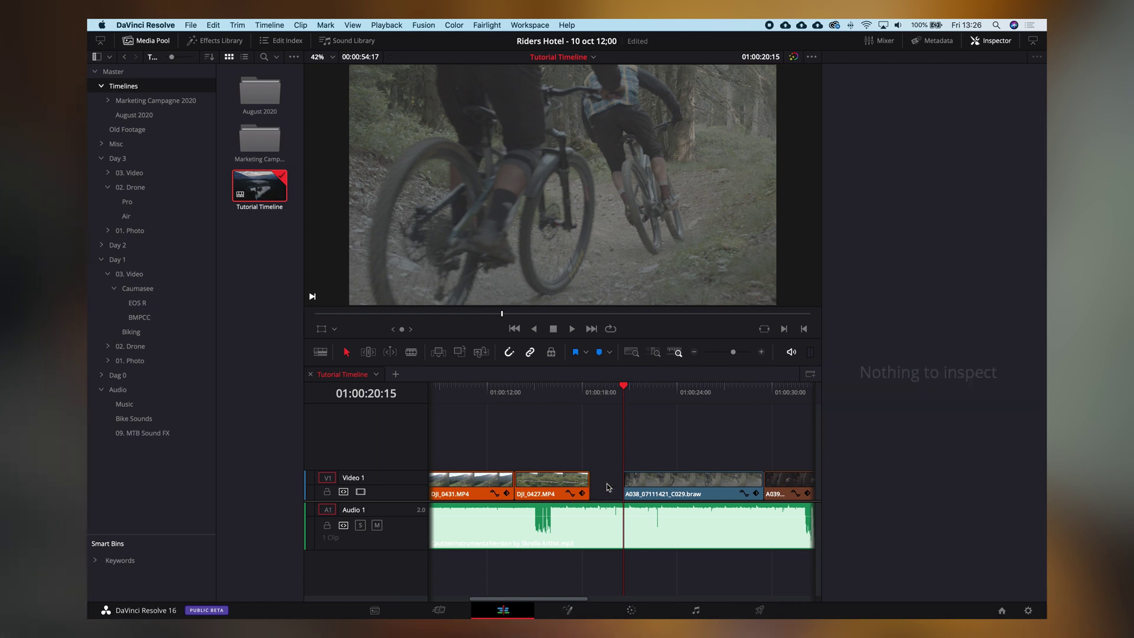
Select all clips from the playhead onward and slide them left to sit right after DJI_0427
{"action": "key", "text": "y"}
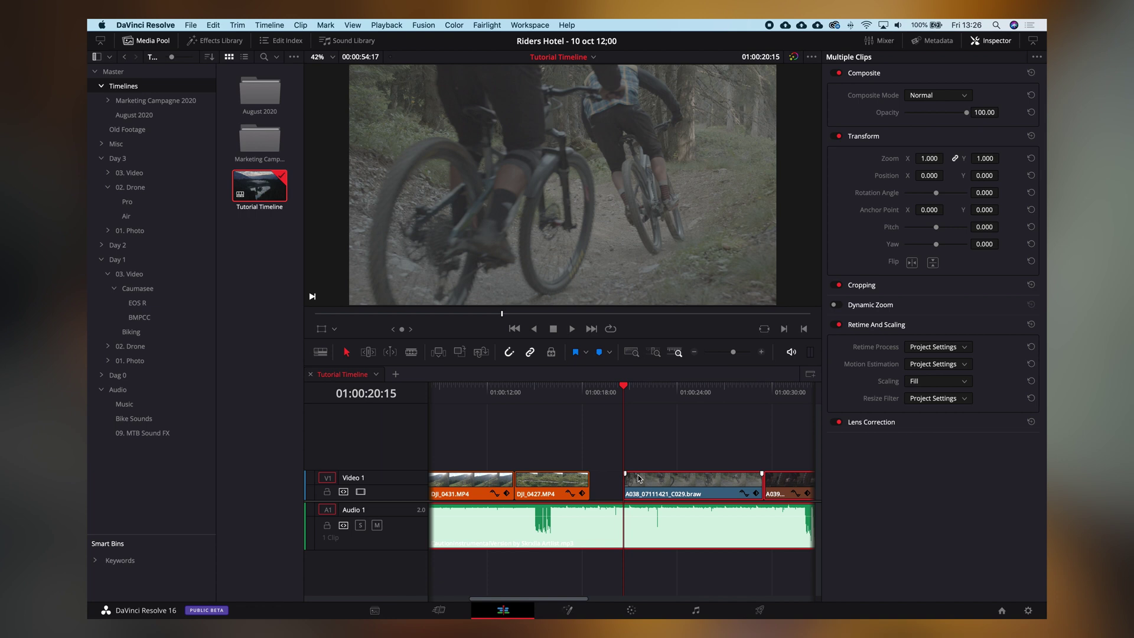
{"action": "left_click", "coordinate": [343, 526]}
{"action": "left_click", "coordinate": [638, 513], "text": "super"}
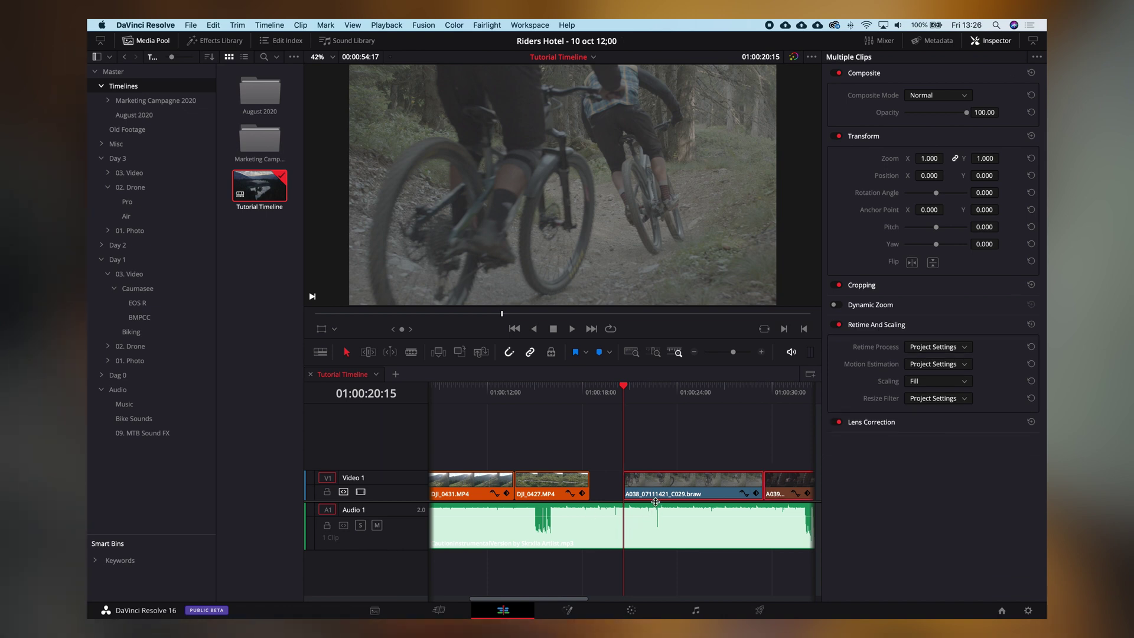
{"action": "left_click_drag", "start_coordinate": [672, 487], "coordinate": [636, 487]}
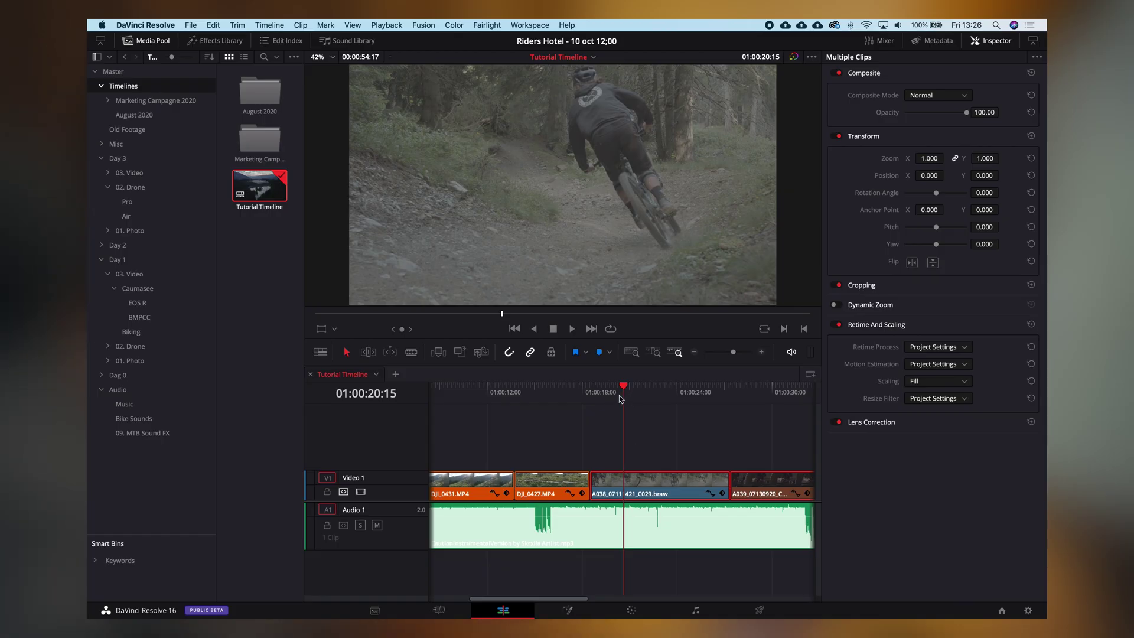
Trim the start of A038 to the playhead at 01:00:20:04
{"action": "left_click", "coordinate": [617, 395]}
{"action": "left_click", "coordinate": [632, 482]}
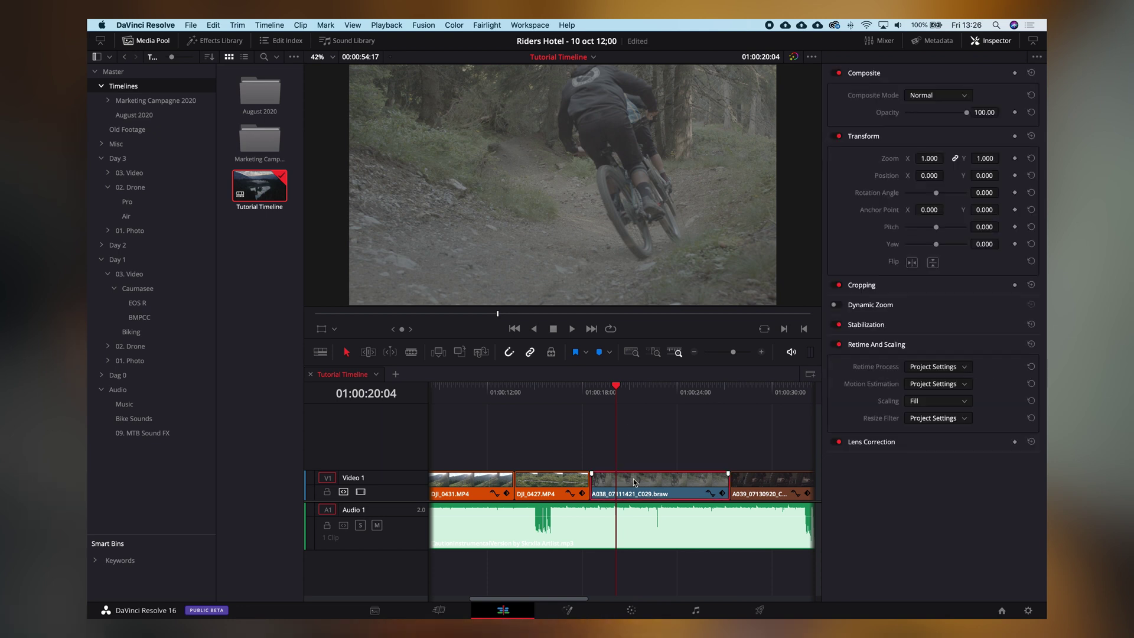
{"action": "left_click", "coordinate": [648, 479]}
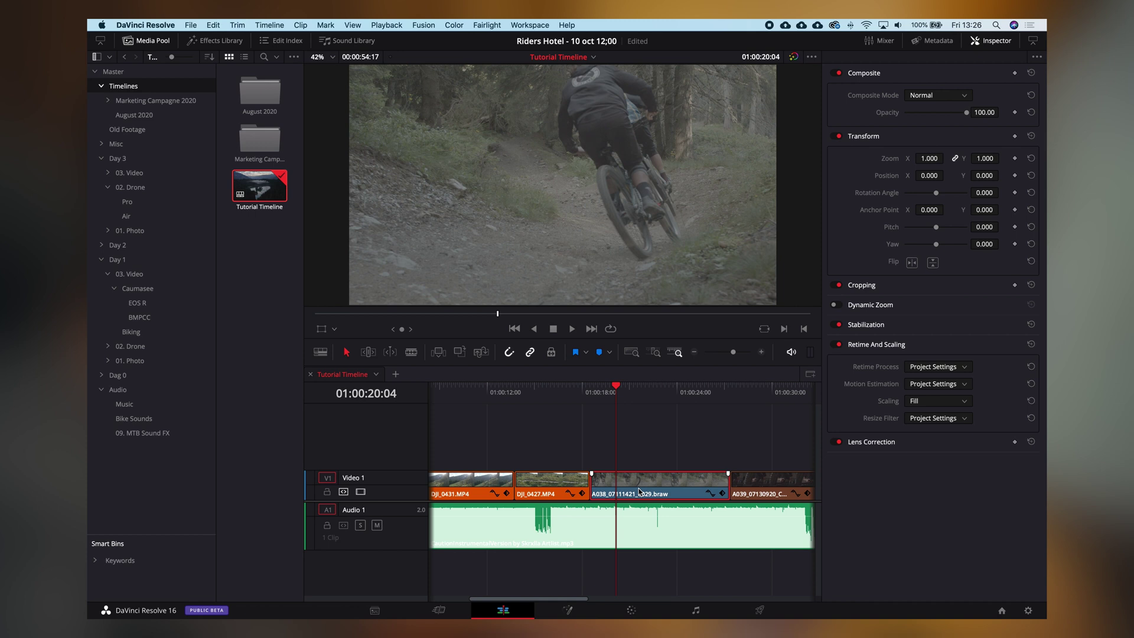
{"action": "key", "text": "shift+bracketleft"}
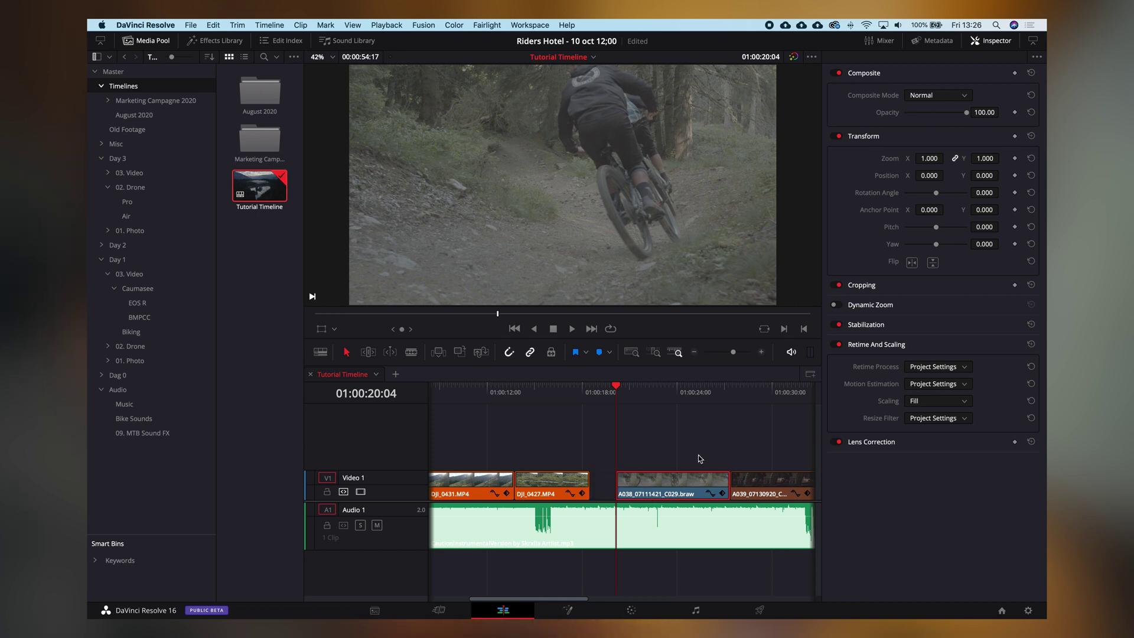
Trim the end of A038 to the playhead at 01:00:26:07
{"action": "left_click", "coordinate": [715, 394]}
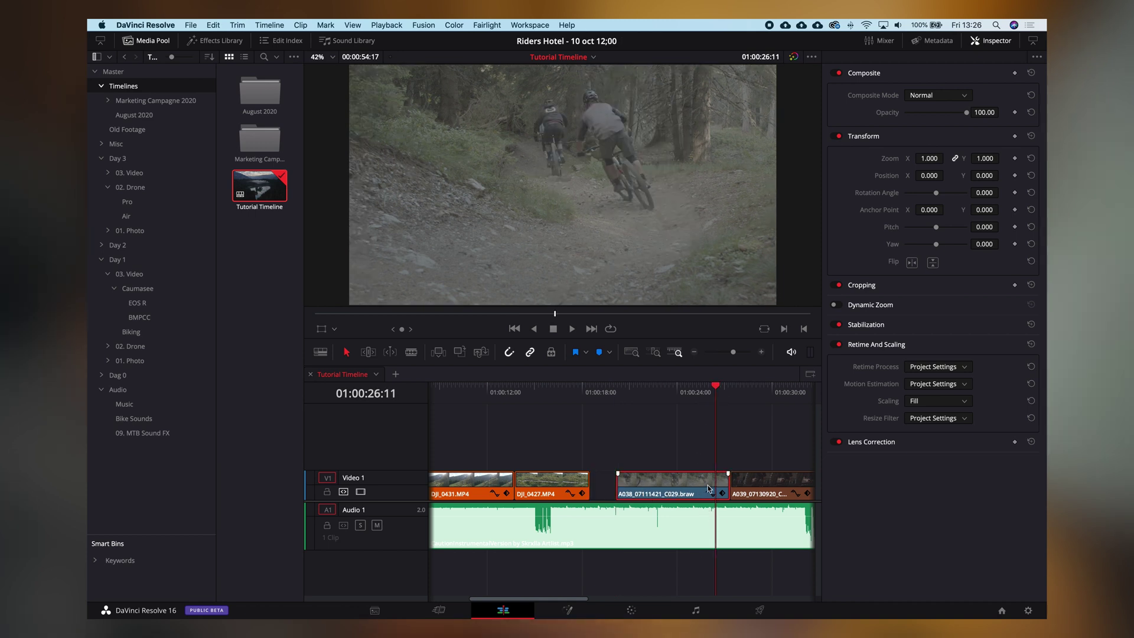
{"action": "left_click_drag", "start_coordinate": [715, 390], "coordinate": [713, 390]}
{"action": "key", "text": "shift+bracketright"}
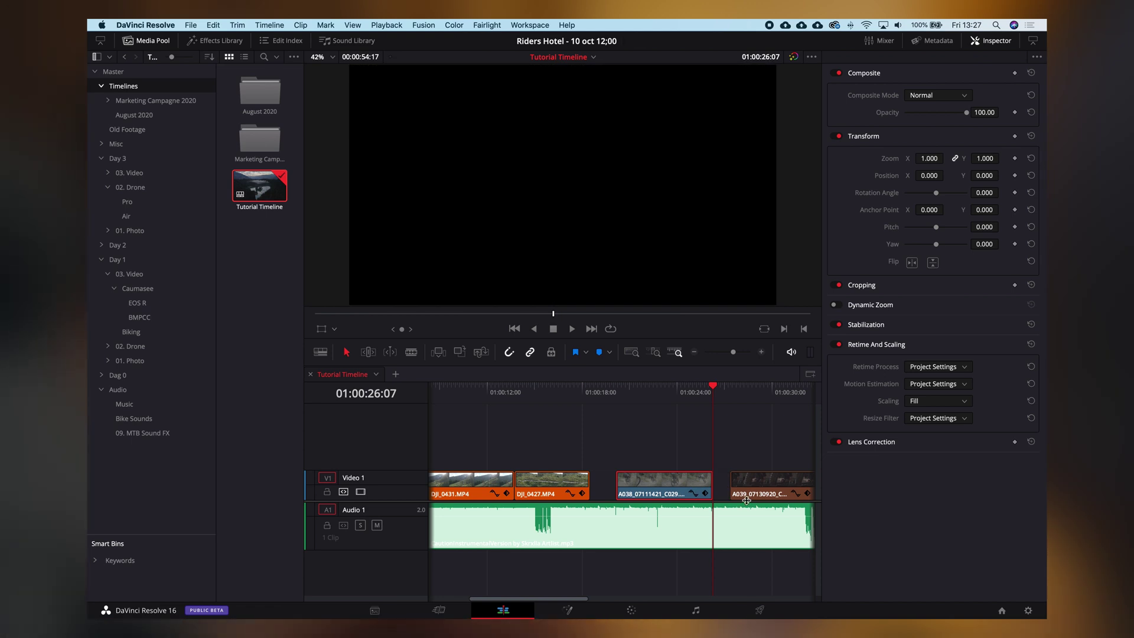
Extend A038 back to close the gap after DJI_0427, then save the project
{"action": "left_click", "coordinate": [601, 392]}
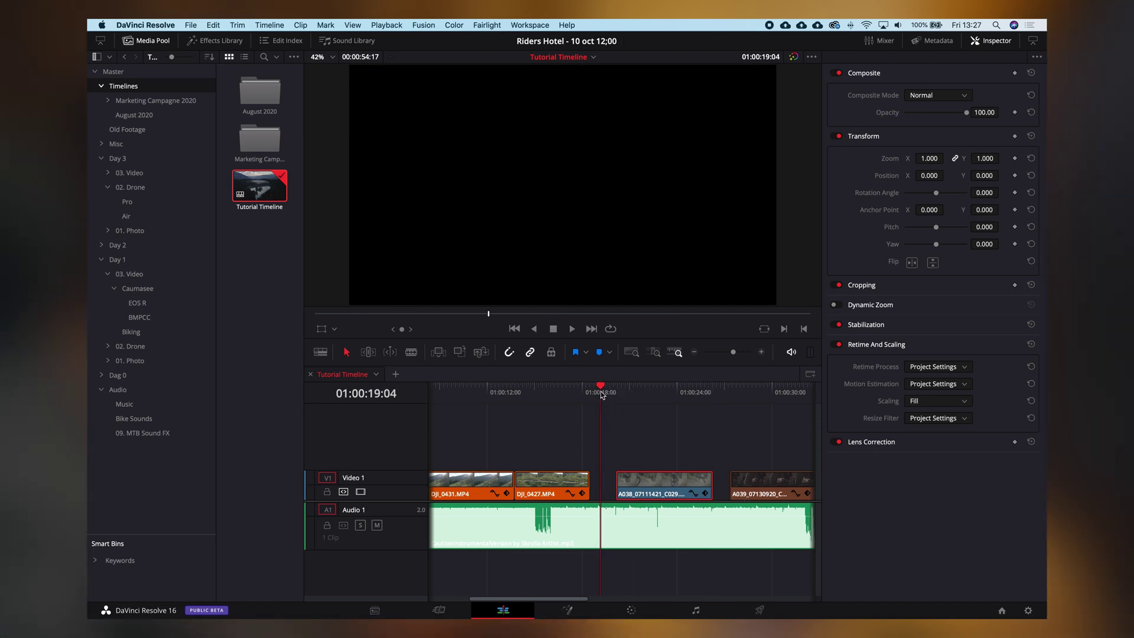
{"action": "key", "text": "shift+Right"}
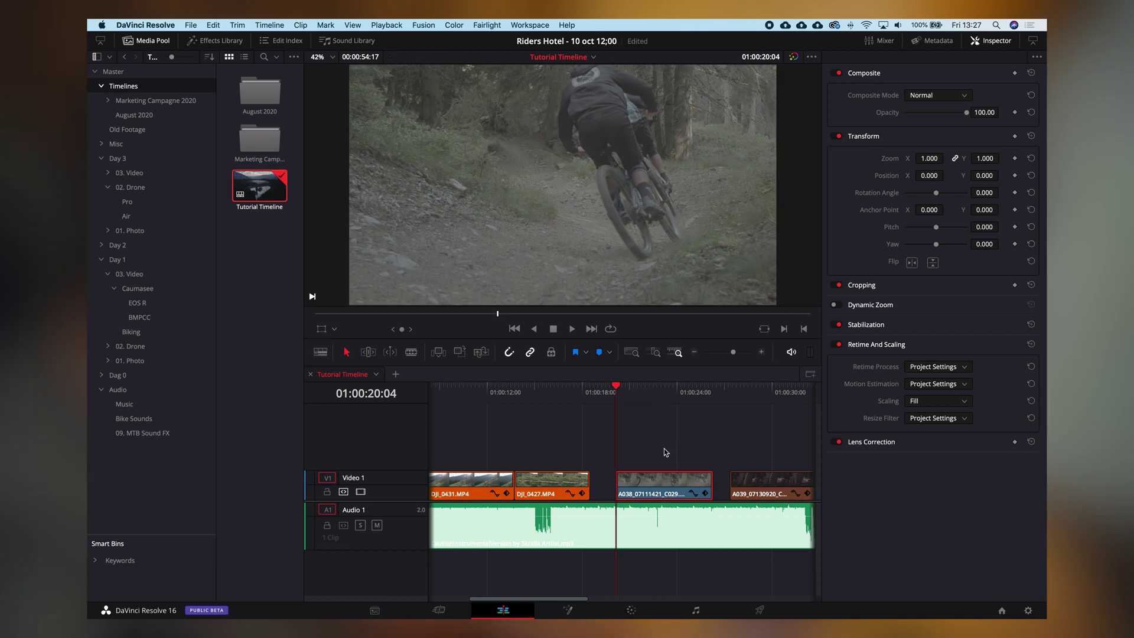
{"action": "key", "text": "super+z"}
{"action": "key", "text": "super+z"}
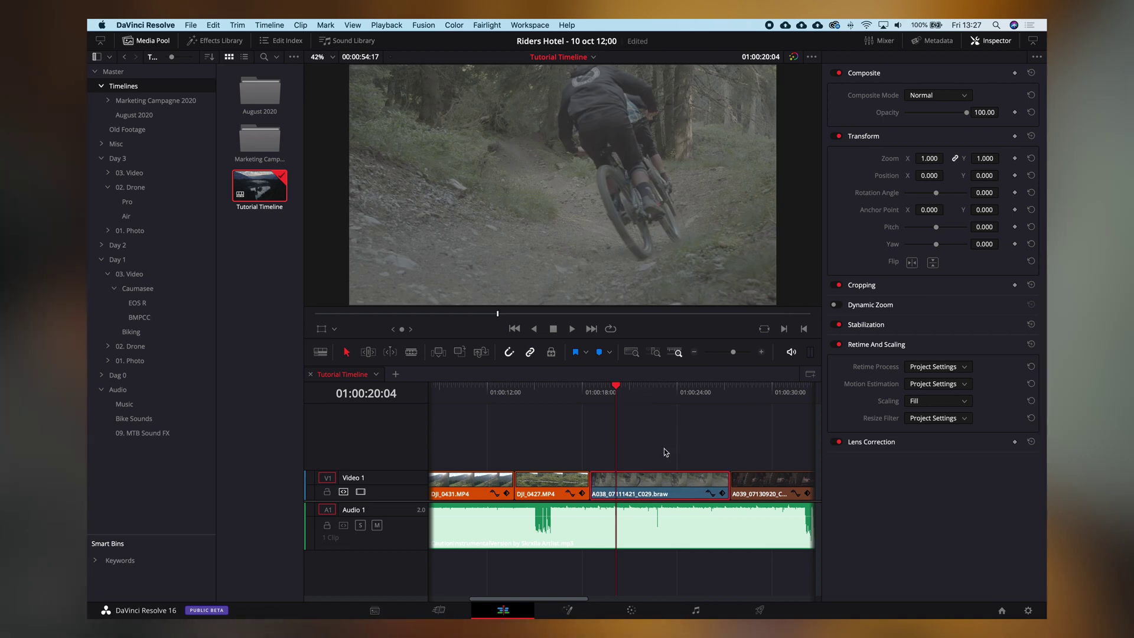
{"action": "key", "text": "super+s"}
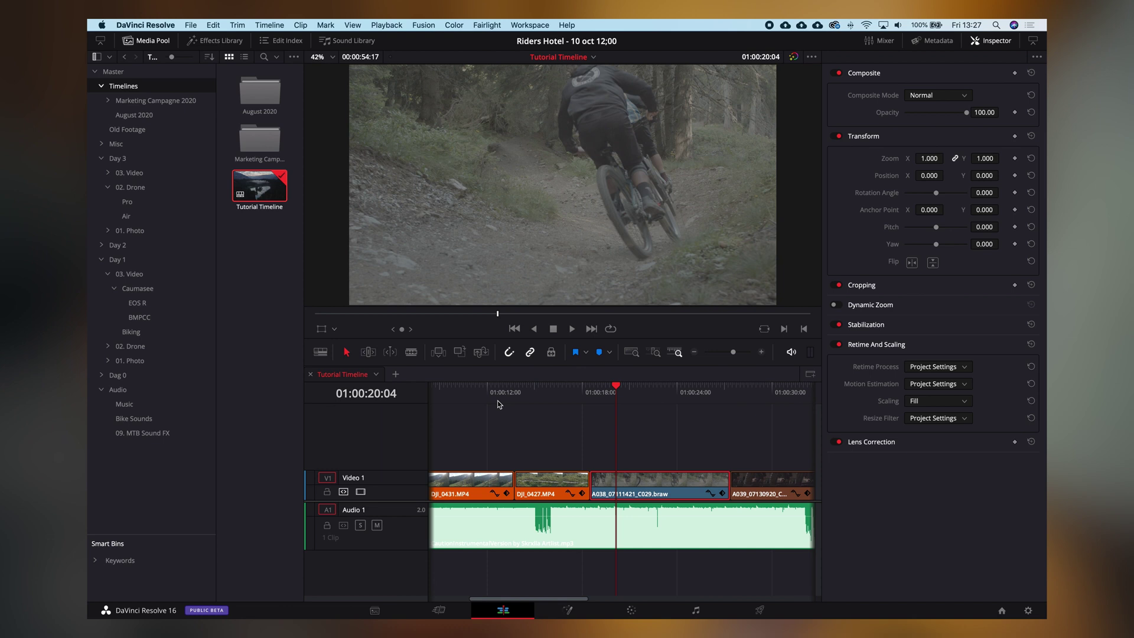
In Trim Edit mode, slip A038's footage to a different offset within its fixed slot
{"action": "key", "text": "t"}
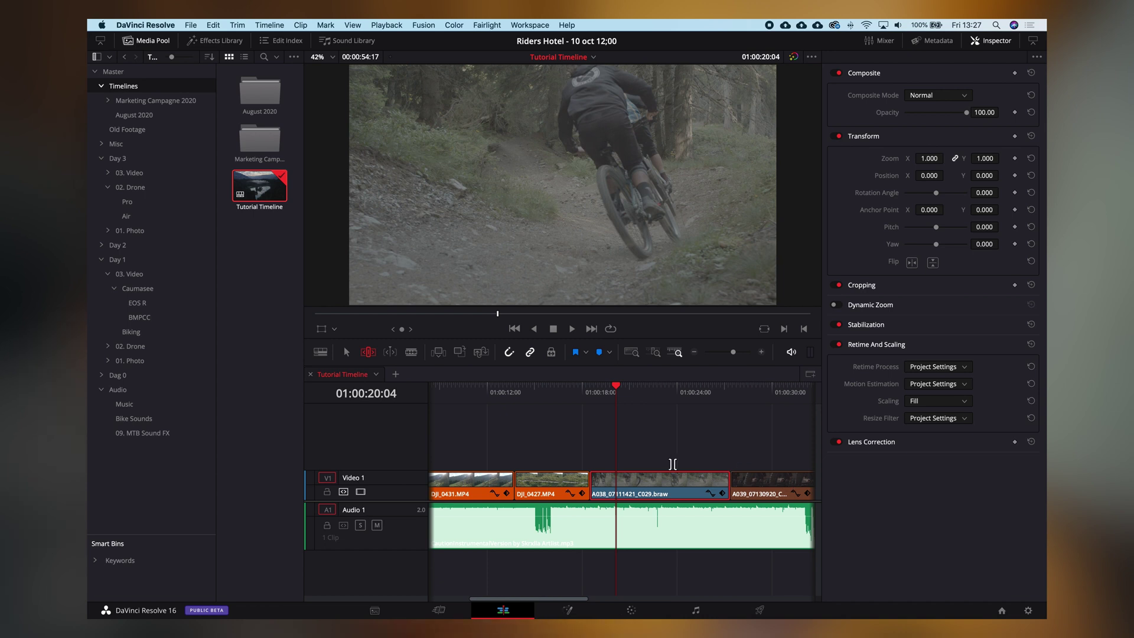
{"action": "left_click_drag", "start_coordinate": [655, 483], "coordinate": [595, 485]}
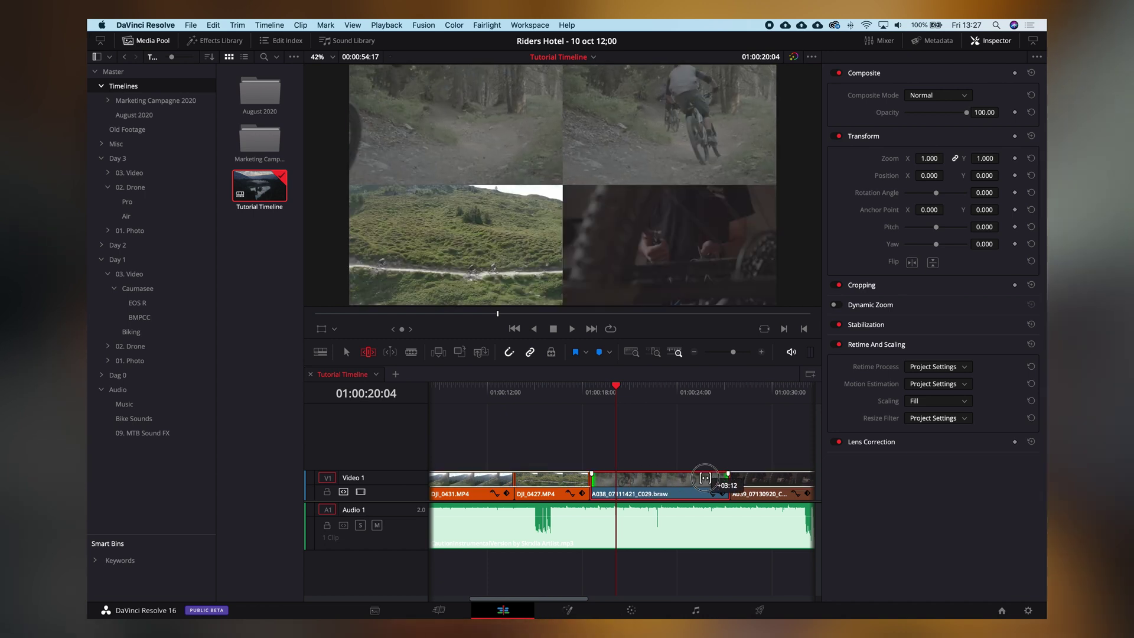
{"action": "left_click_drag", "start_coordinate": [705, 478], "coordinate": [609, 483]}
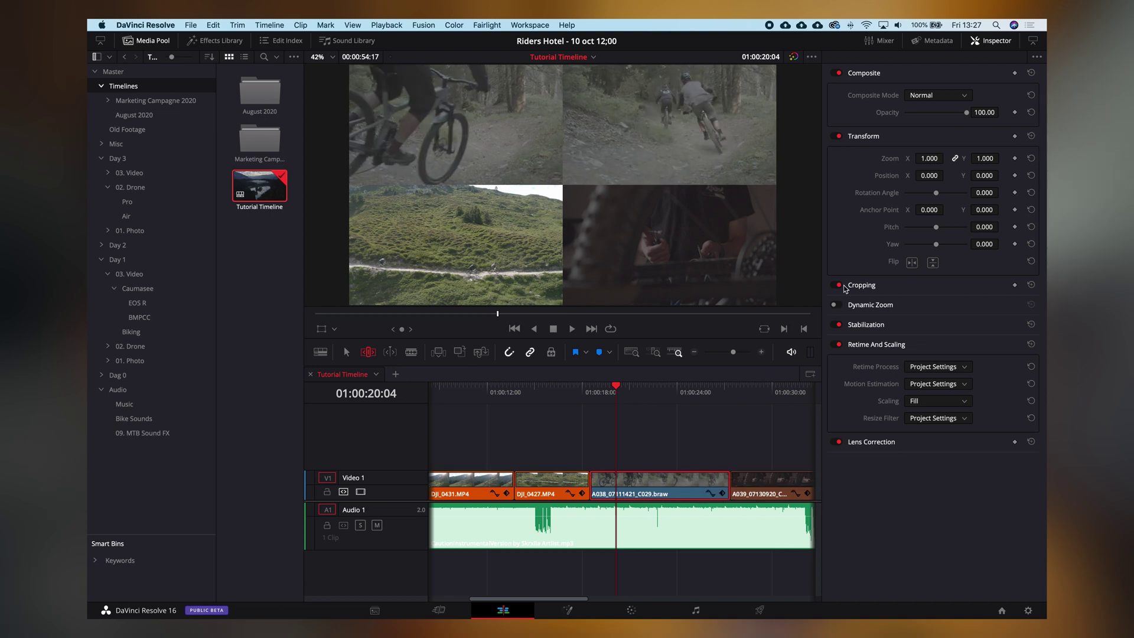
Hide the Inspector for dual viewers, then ripple-trim A038's head to the playhead, pulling A039 earlier
{"action": "left_click", "coordinate": [997, 40]}
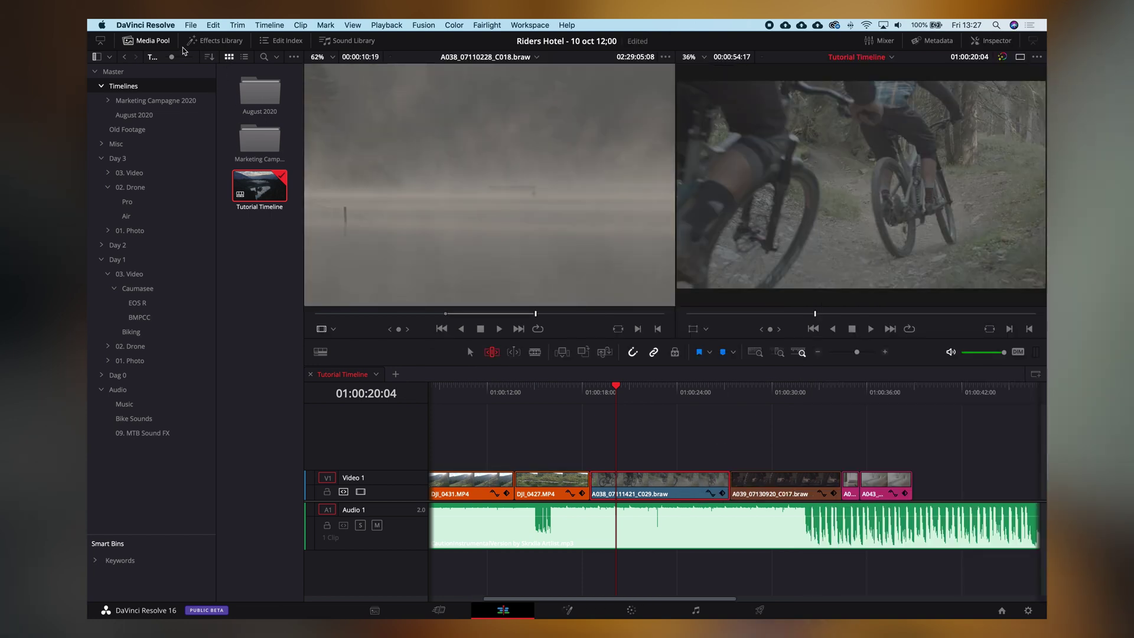
{"action": "left_click", "coordinate": [146, 40]}
{"action": "left_click_drag", "start_coordinate": [511, 484], "coordinate": [521, 485]}
{"action": "left_click_drag", "start_coordinate": [375, 485], "coordinate": [411, 480]}
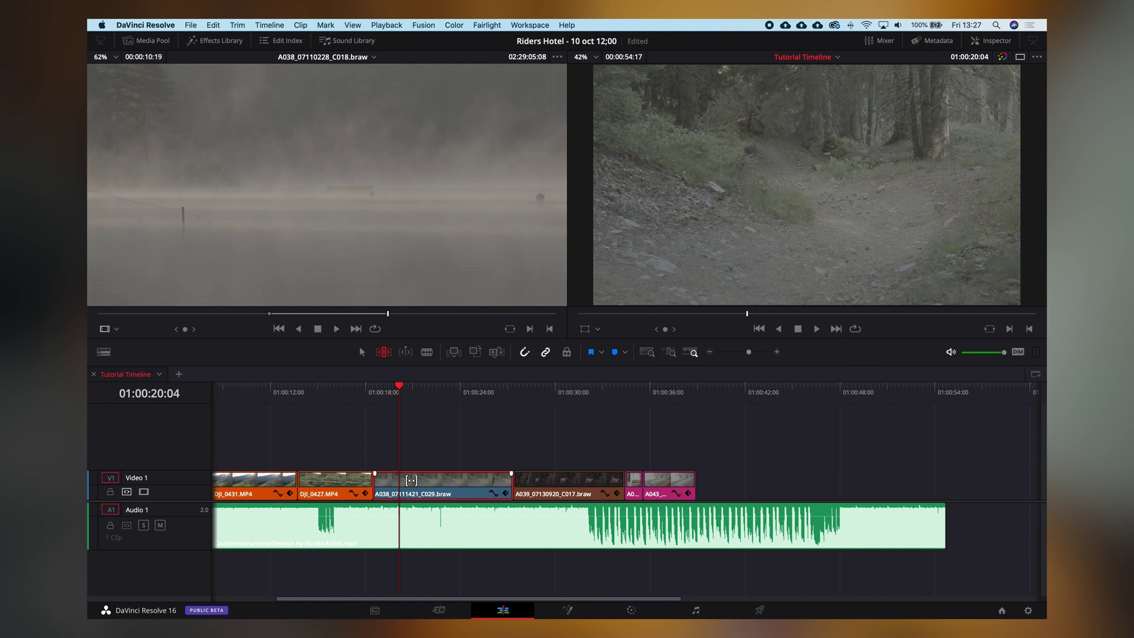
{"action": "left_click", "coordinate": [148, 40]}
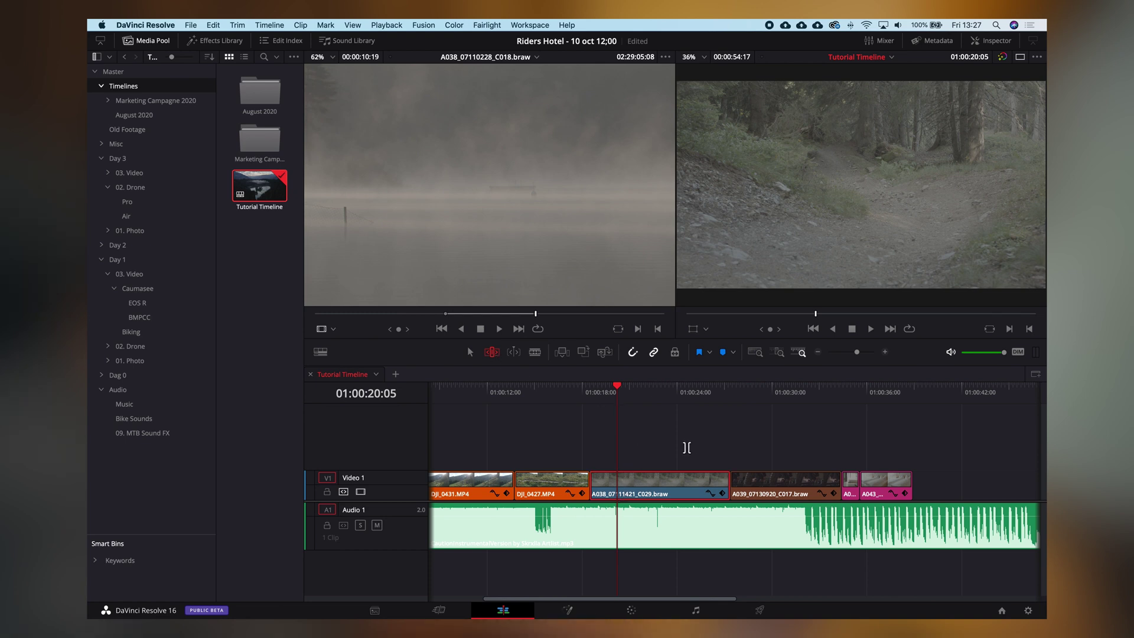
{"action": "key", "text": "super+shift+bracketleft"}
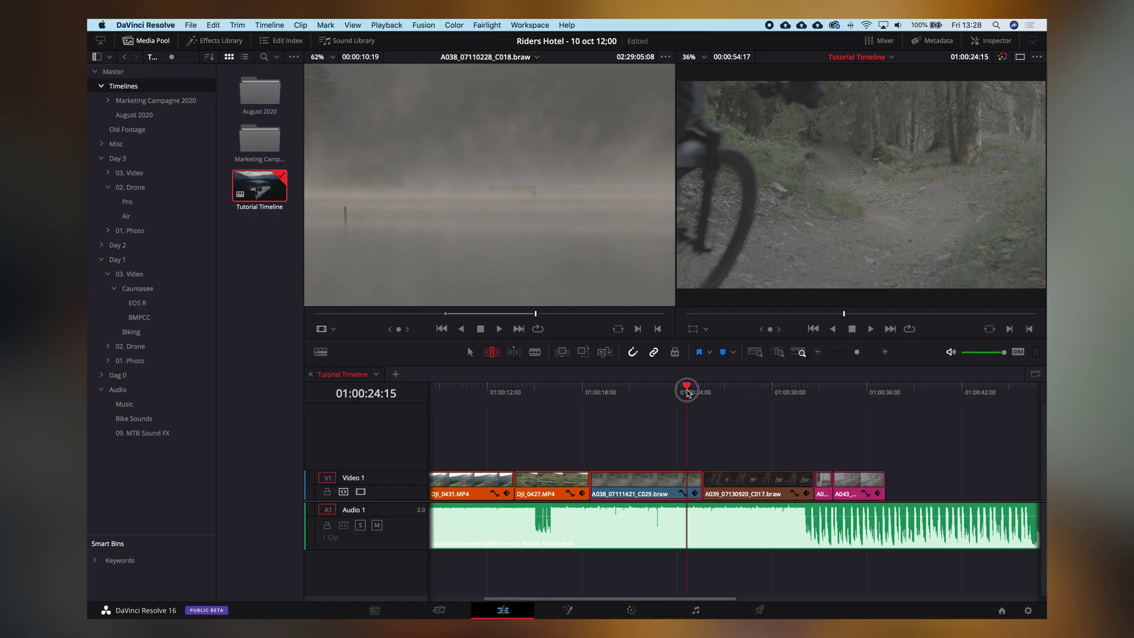
Ripple-trim the ends of A038 and A039 to the playhead
{"action": "key", "text": "shift+]"}
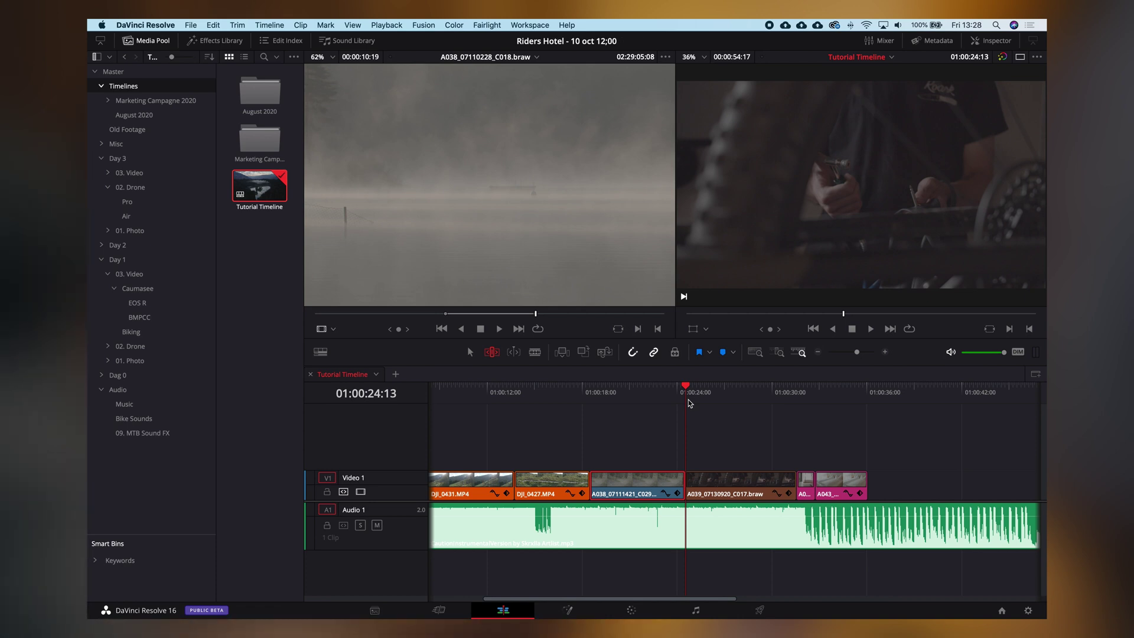
{"action": "left_click_drag", "start_coordinate": [690, 395], "coordinate": [478, 420]}
{"action": "key", "text": "super+shift+bracketright"}
Ripple-trim the heads and tails of drone clips DJI_0427, DJI_0431 and DJI_0417 to the playhead
{"action": "key", "text": "super+shift+bracketleft"}
{"action": "key", "text": "super+shift+bracketright"}
{"action": "key", "text": "super+shift+bracketleft"}
{"action": "key", "text": "super+shift+bracketright"}
{"action": "key", "text": "super+shift+bracketleft"}
{"action": "key", "text": "super+shift+bracketright"}
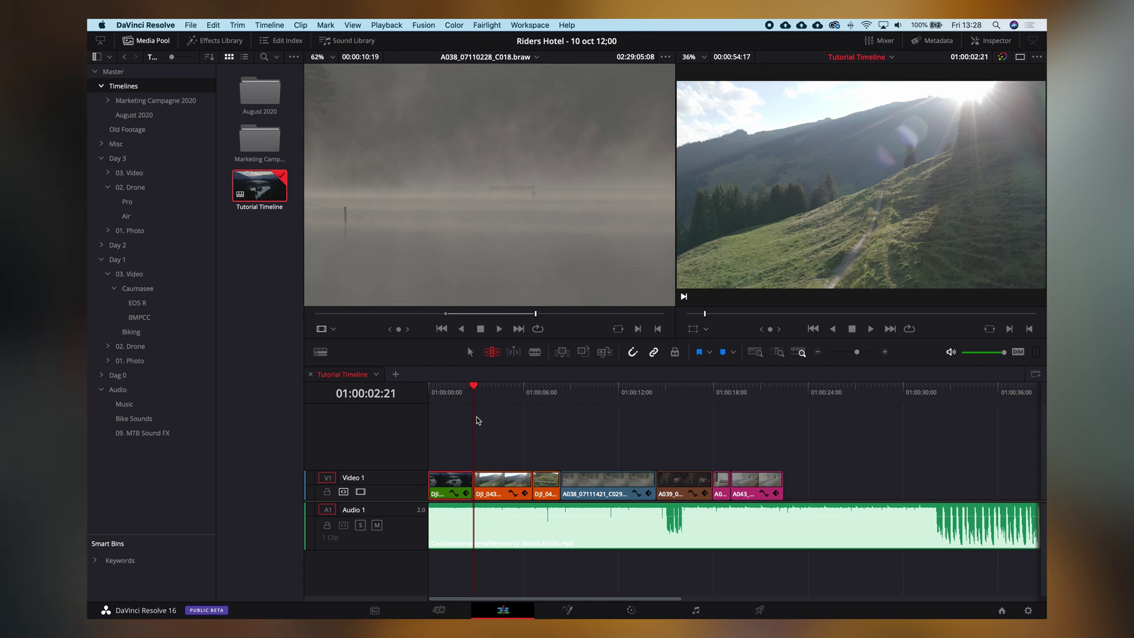
{"action": "key", "text": "super+minus"}
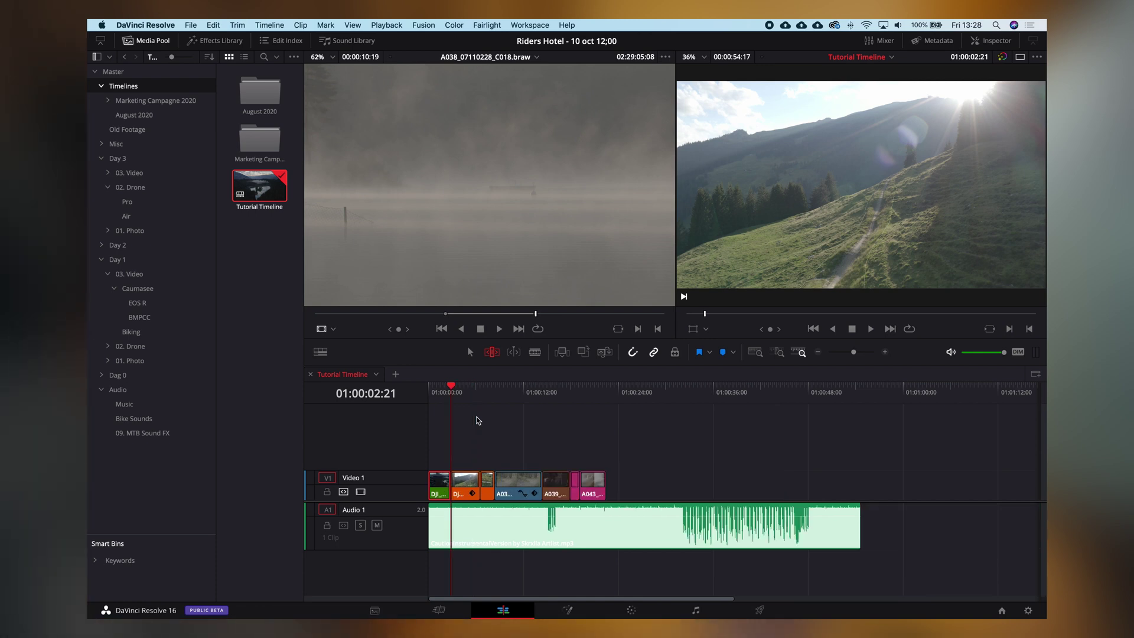
{"action": "key", "text": "super+minus"}
{"action": "key", "text": "super+minus"}
{"action": "key", "text": "super+minus"}
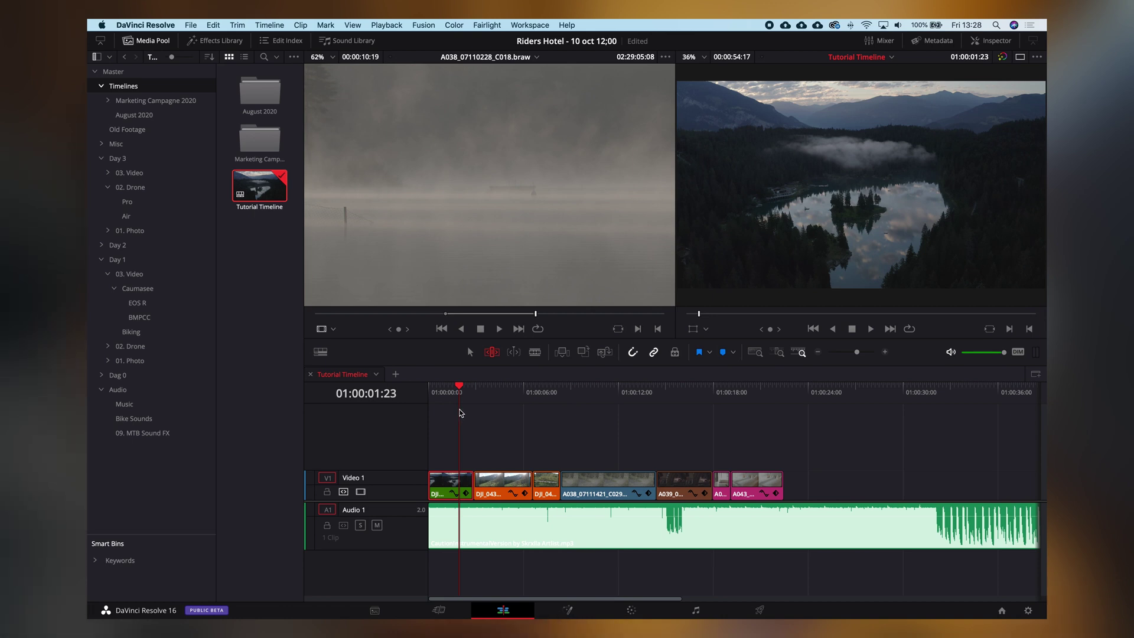
{"action": "left_click_drag", "start_coordinate": [461, 391], "coordinate": [498, 395]}
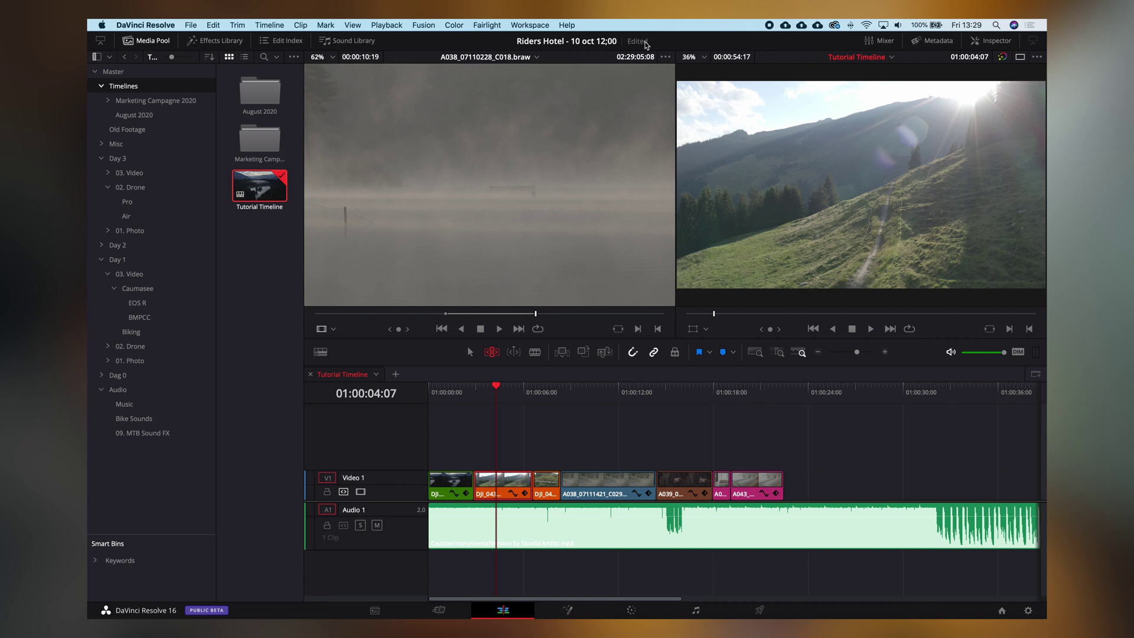
Scrub through the trimmed edit, save the Riders Hotel project, and place the playhead near the end
{"action": "left_click_drag", "start_coordinate": [499, 395], "coordinate": [552, 434]}
{"action": "key", "text": "super+s"}
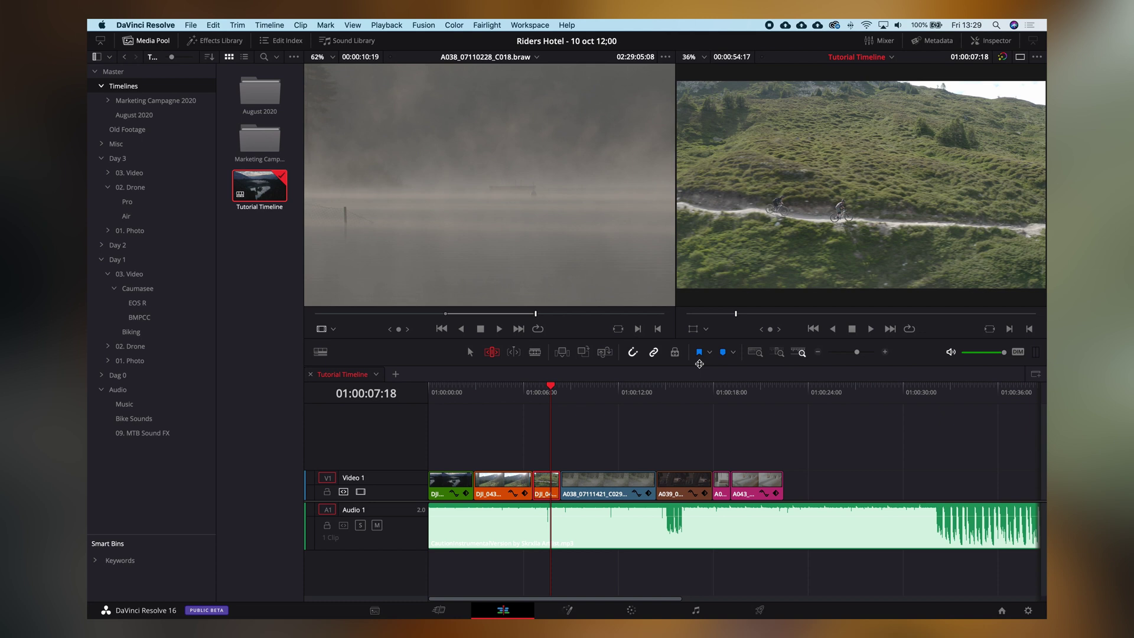
{"action": "left_click", "coordinate": [761, 395]}
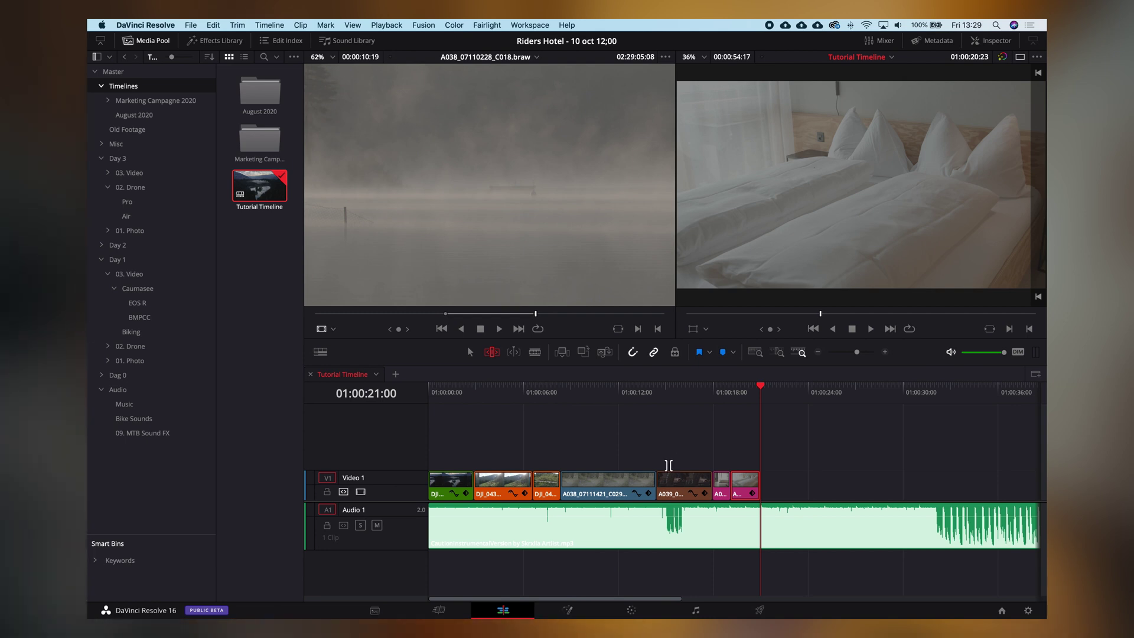
{"action": "left_click", "coordinate": [145, 25]}
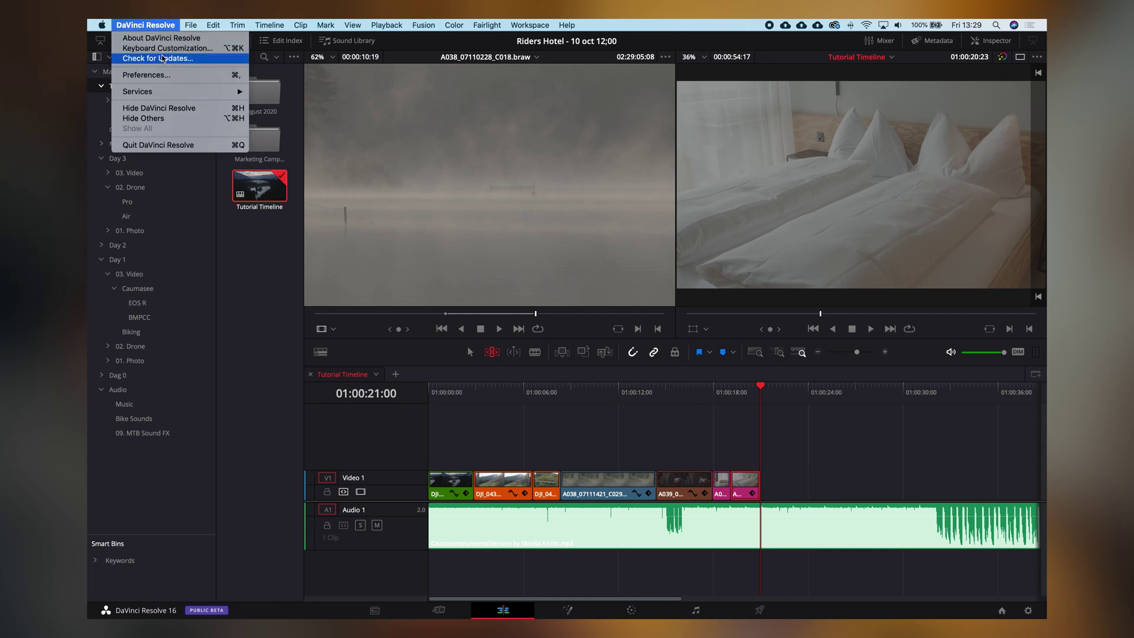
{"action": "left_click", "coordinate": [166, 78]}
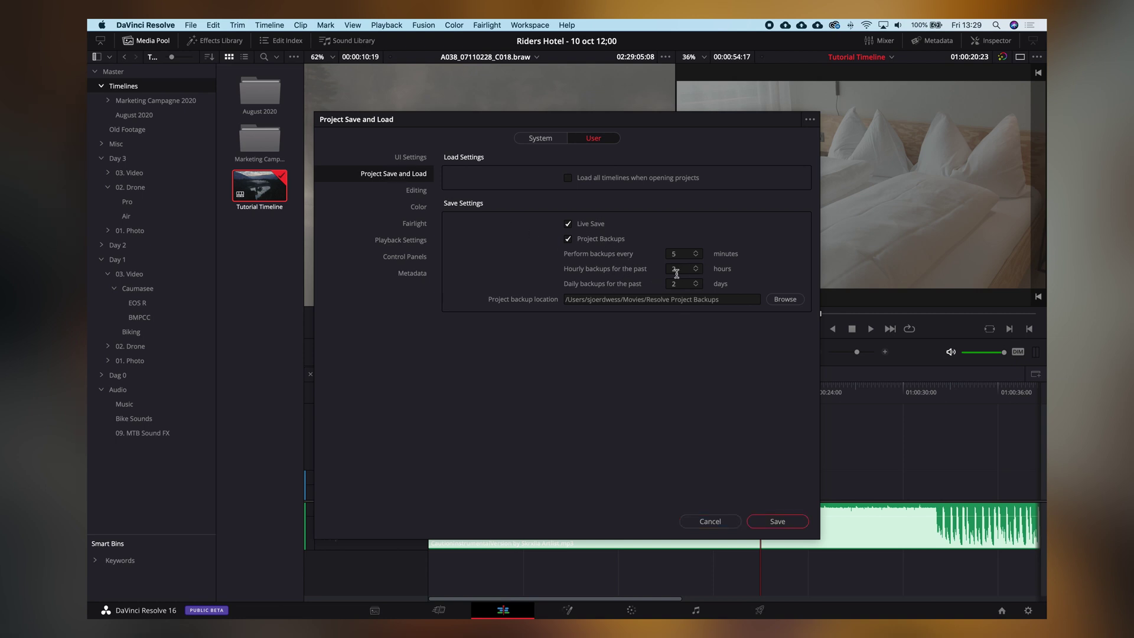
{"action": "left_click", "coordinate": [711, 522]}
{"action": "left_click_drag", "start_coordinate": [501, 391], "coordinate": [596, 400]}
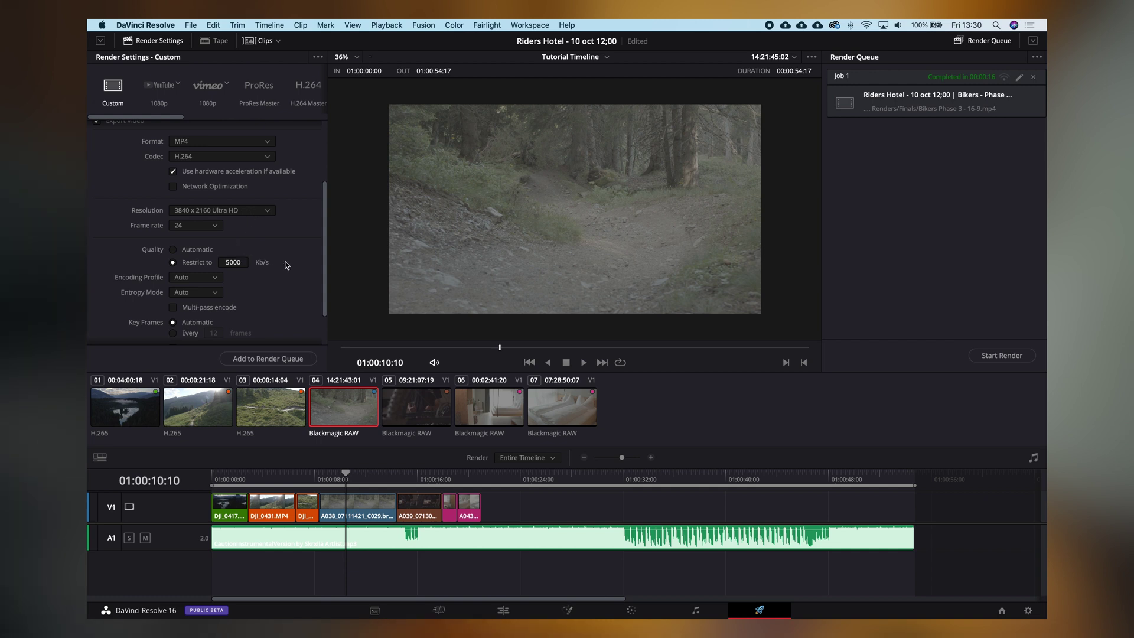
Switch to the split-view Finder space and open the 01. Renders folder
{"action": "key", "text": "ctrl+Up"}
{"action": "key", "text": "ctrl+Up"}
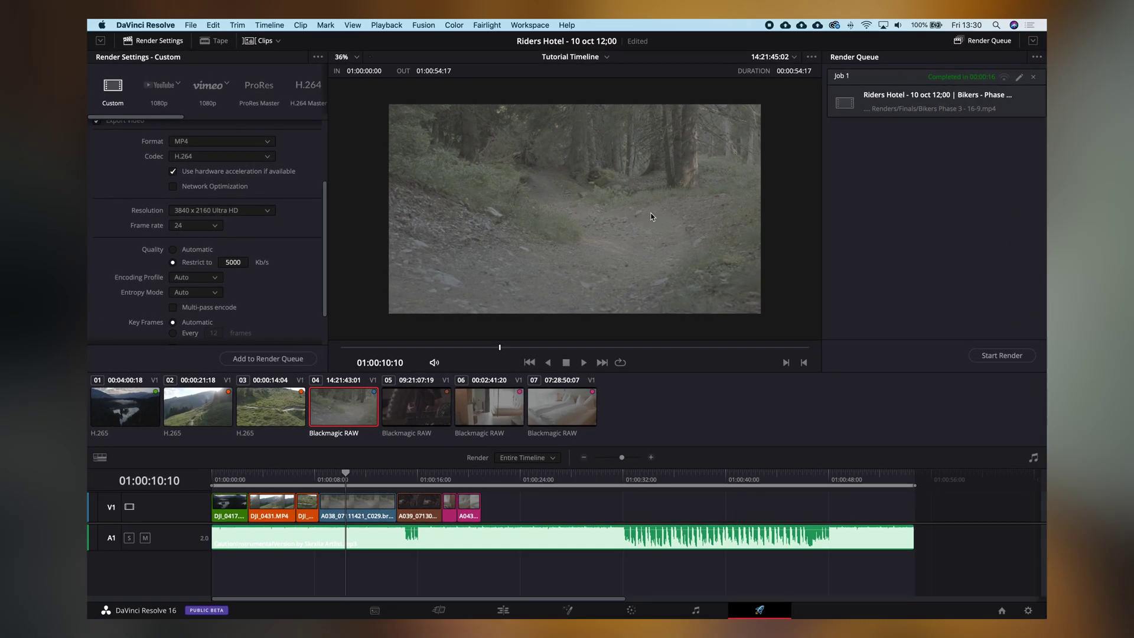
{"action": "key", "text": "ctrl+Right"}
{"action": "left_click", "coordinate": [265, 45]}
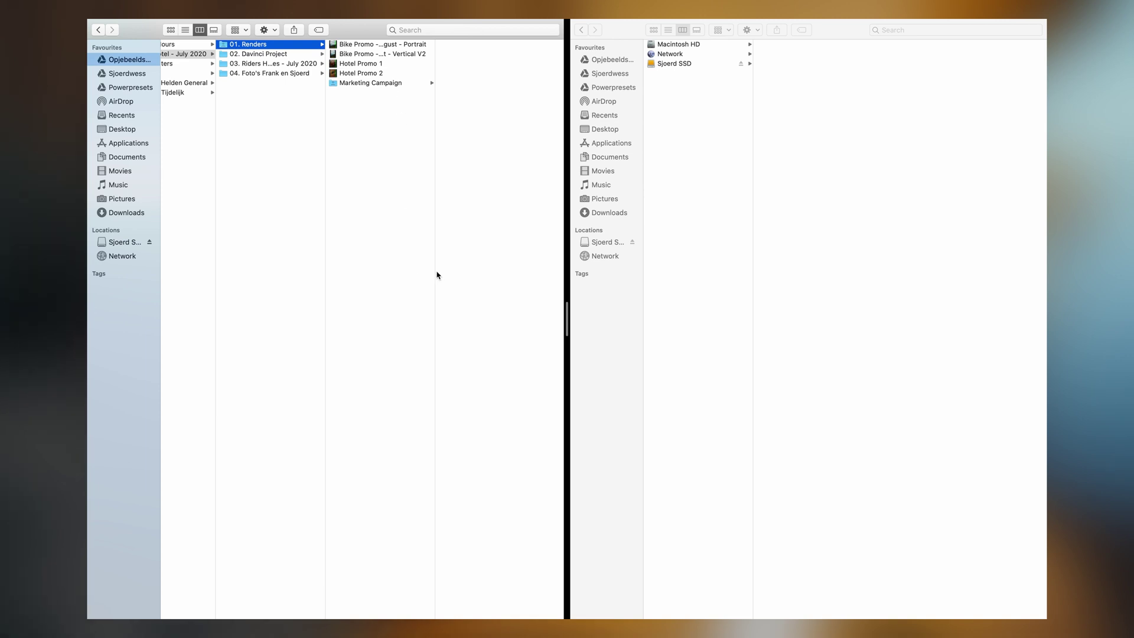
Return from Finder to the DaVinci Resolve space with the completed render job
{"action": "key", "text": "ctrl+Left"}
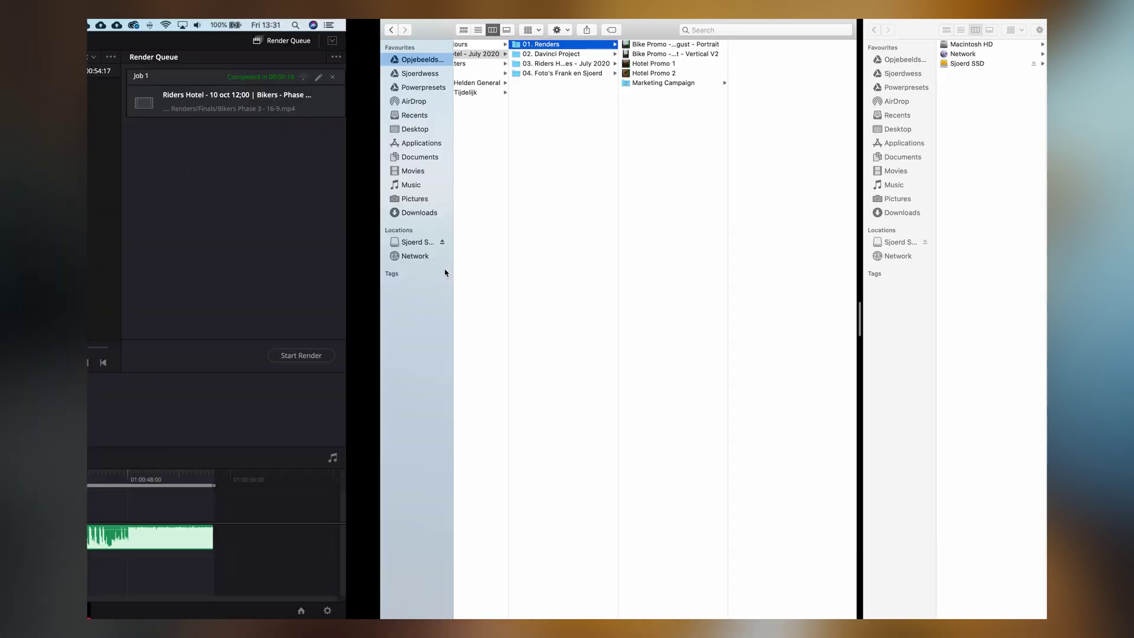